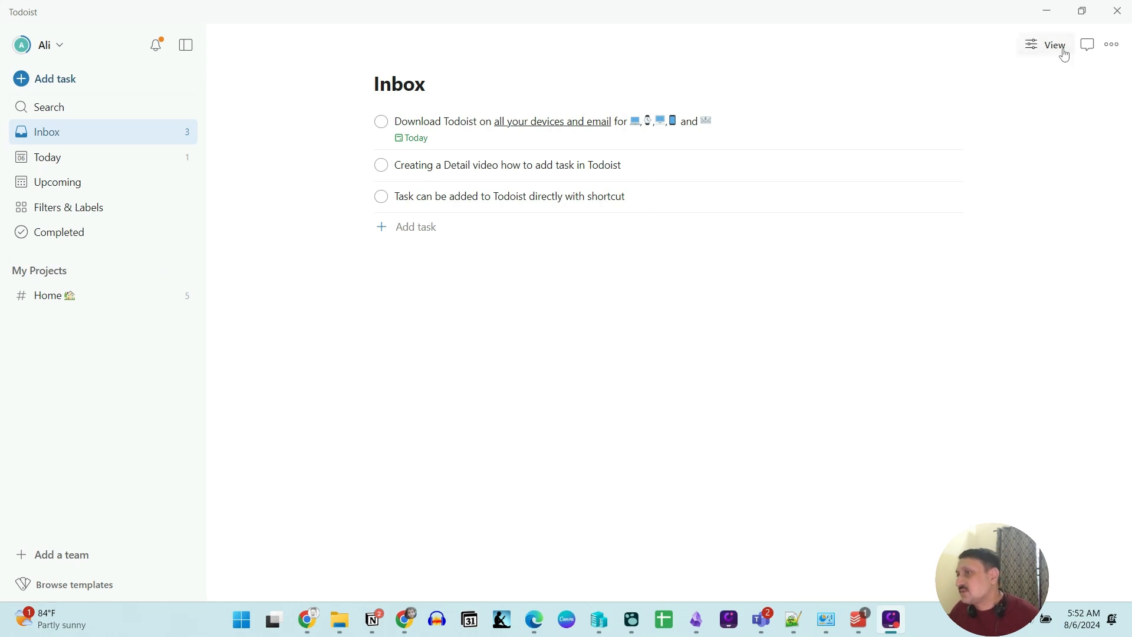
- Check the completed tasks activity for all projects and return to the Inbox
{"action": "left_click", "coordinate": [274, 551]}
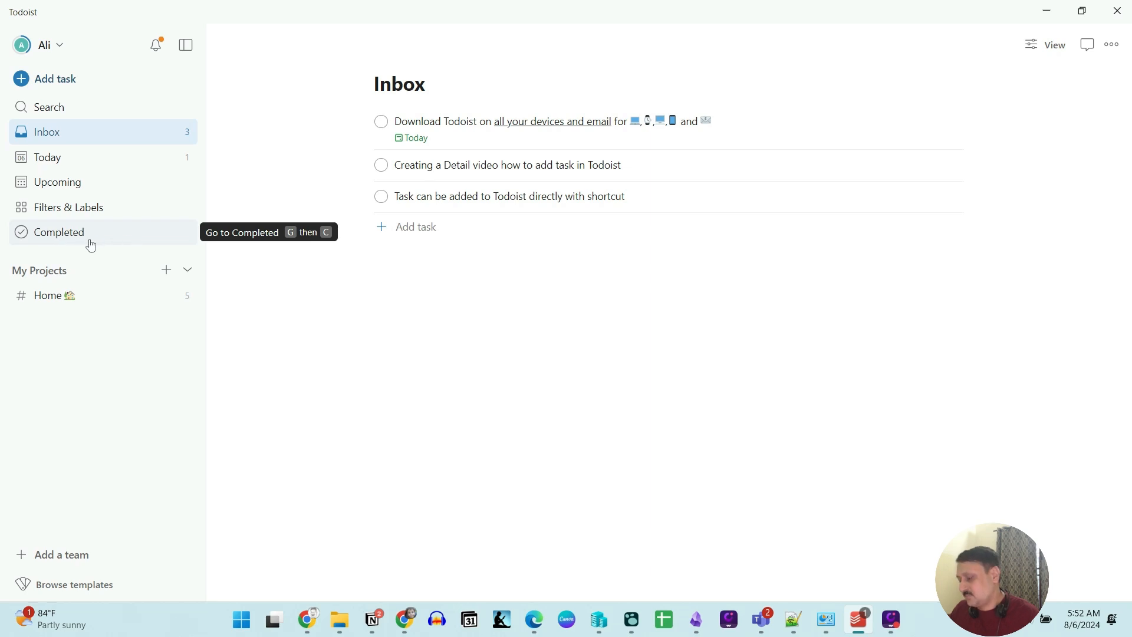
{"action": "left_click", "coordinate": [65, 238]}
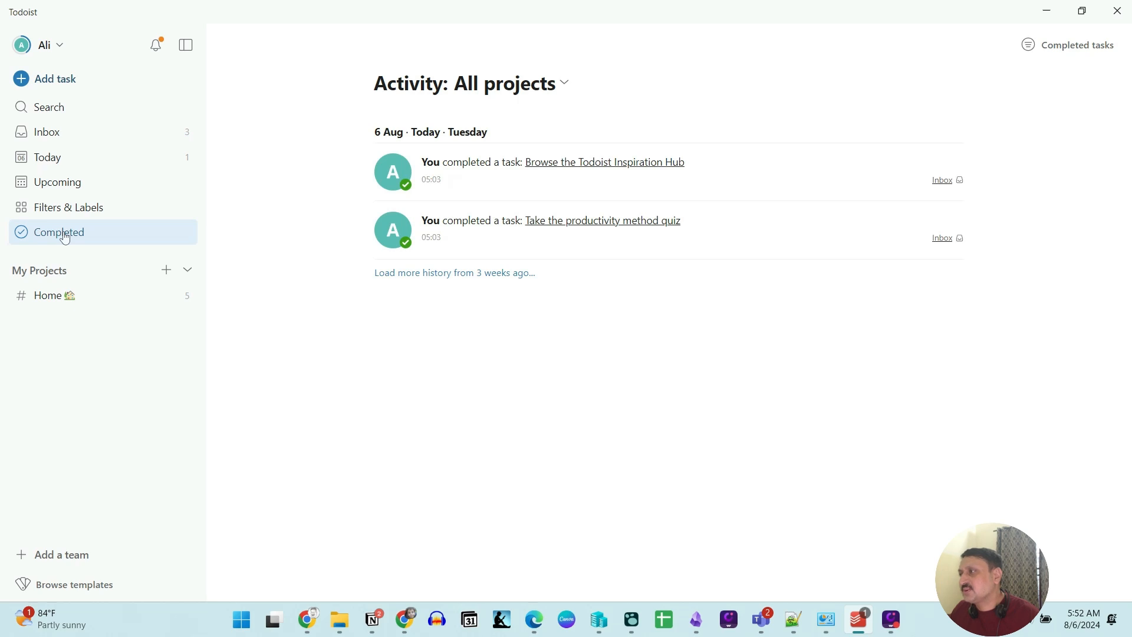
{"action": "left_click", "coordinate": [63, 135]}
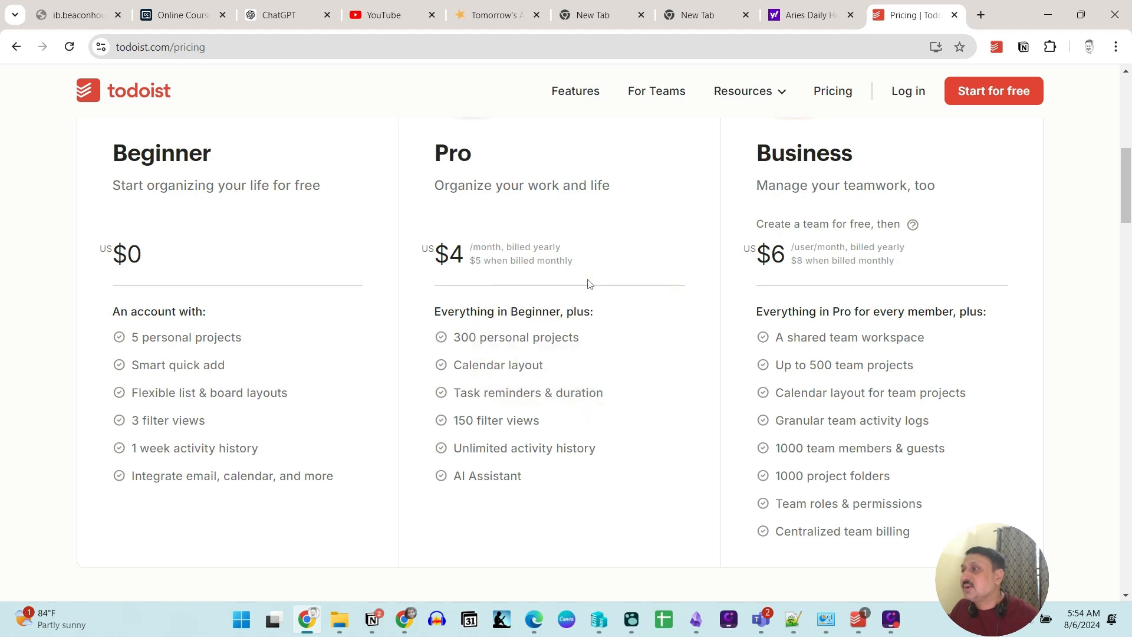
- Review the Pro plan's features on the pricing page and switch back to the Todoist desktop app
{"action": "mouse_move", "coordinate": [449, 344]}
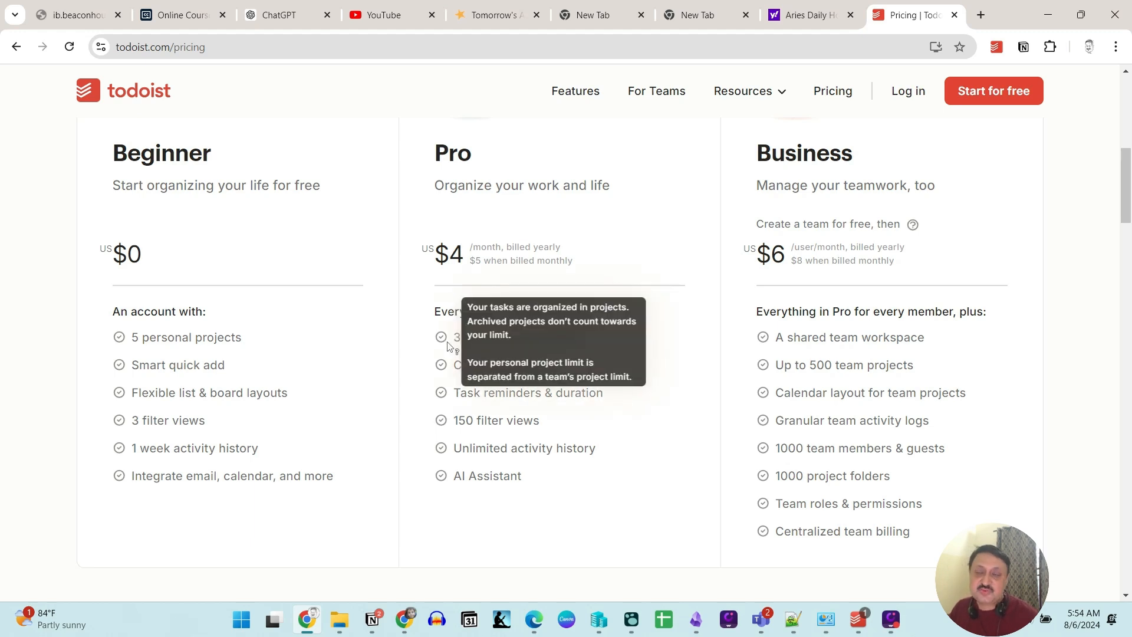
{"action": "mouse_move", "coordinate": [641, 407]}
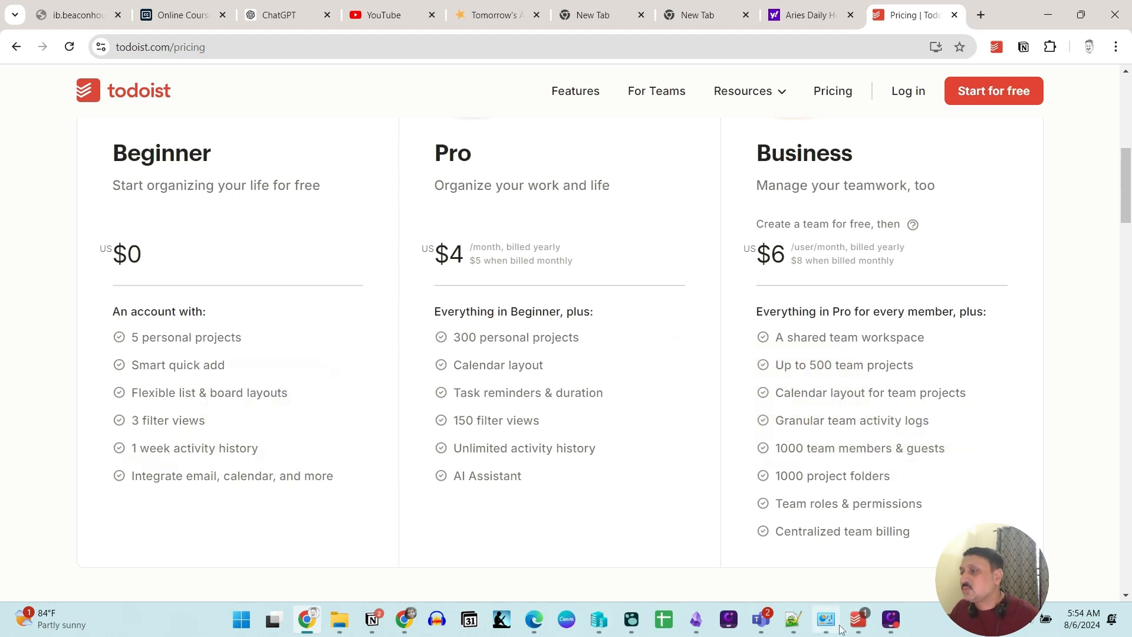
{"action": "left_click", "coordinate": [859, 619]}
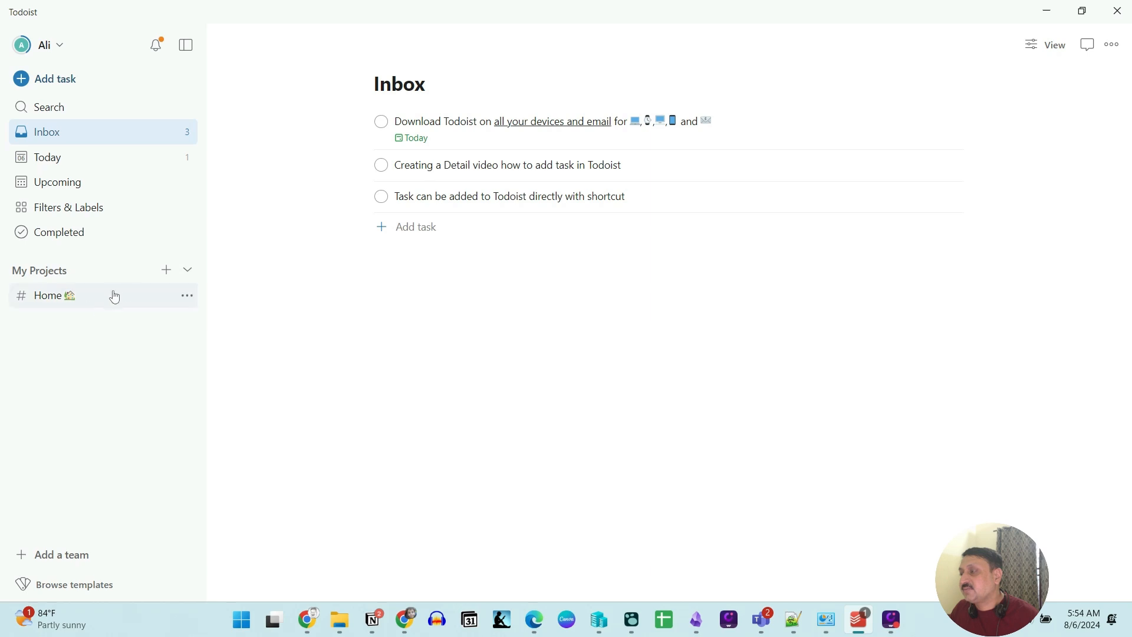
- Open the Home project and set its view to List, previewing the Board layout along the way
{"action": "left_click", "coordinate": [57, 301]}
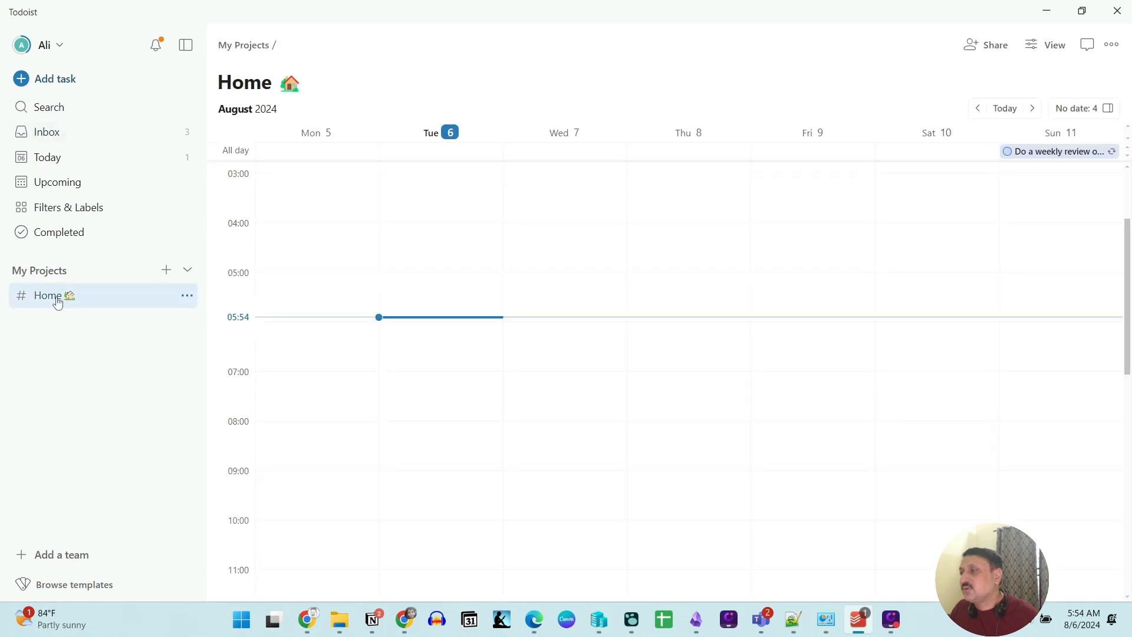
{"action": "scroll", "coordinate": [390, 372], "scroll_direction": "down", "scroll_amount": 4}
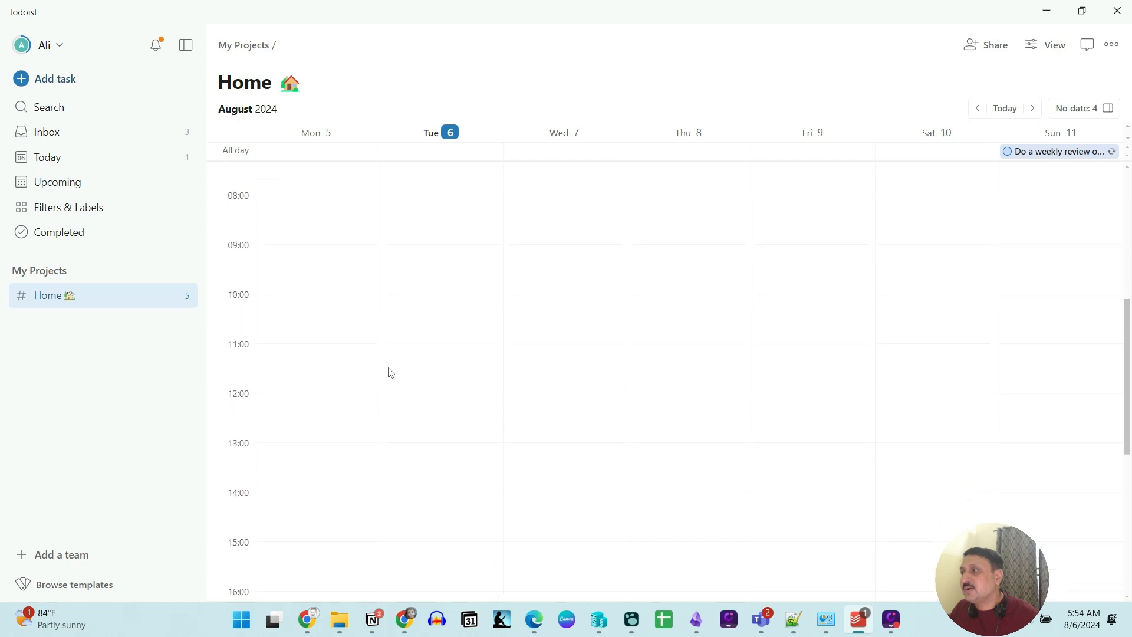
{"action": "scroll", "coordinate": [389, 372], "scroll_direction": "up", "scroll_amount": 6}
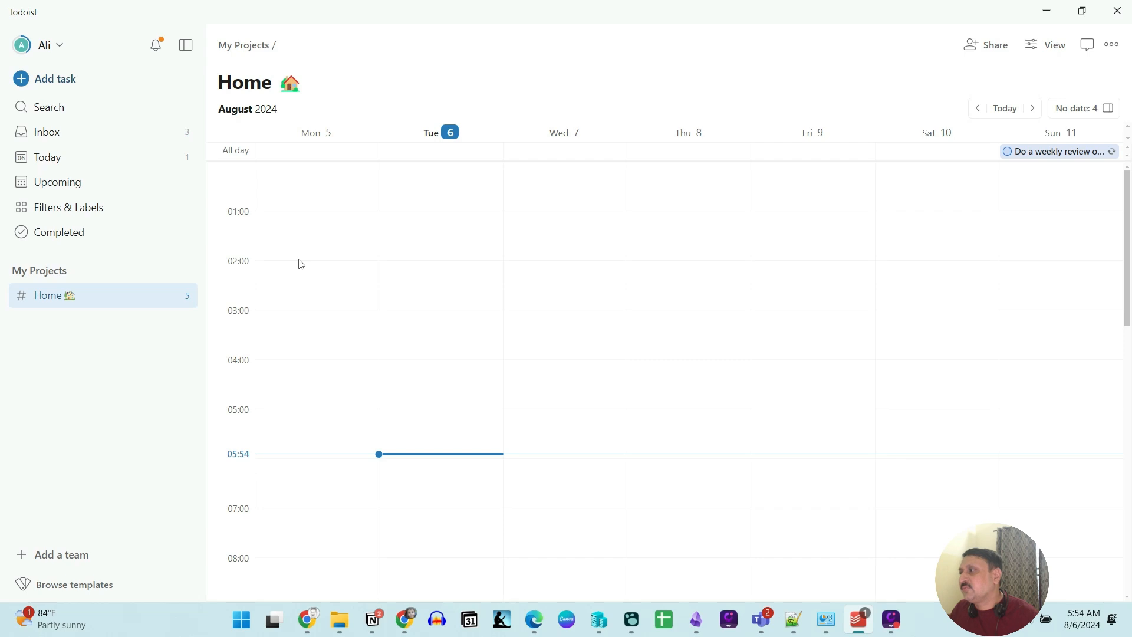
{"action": "left_click", "coordinate": [1051, 49]}
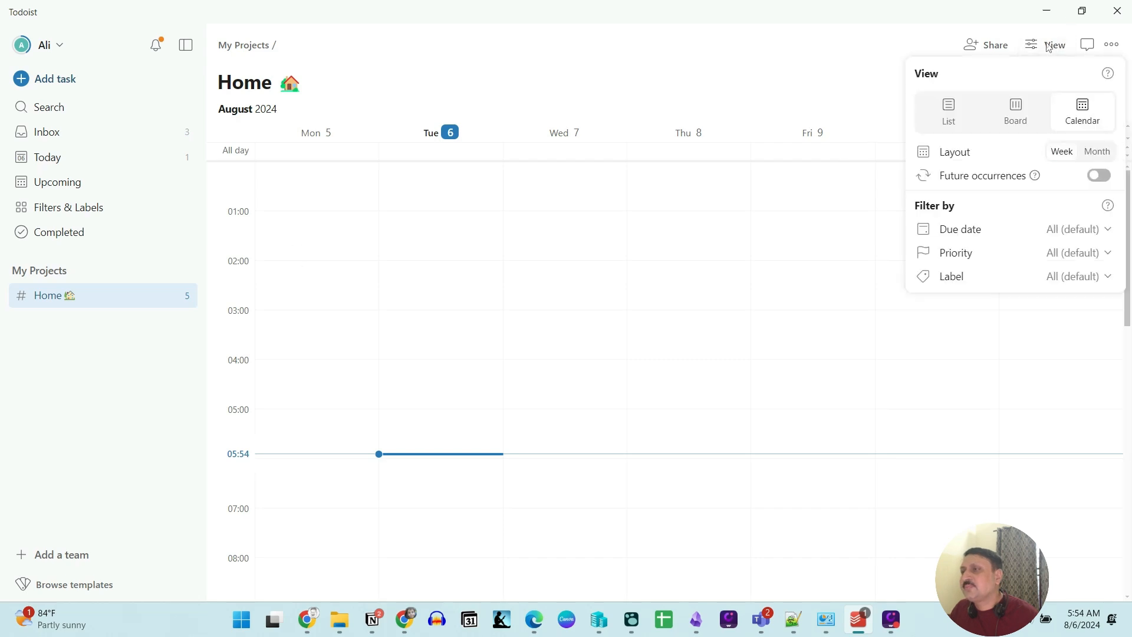
{"action": "left_click", "coordinate": [959, 112]}
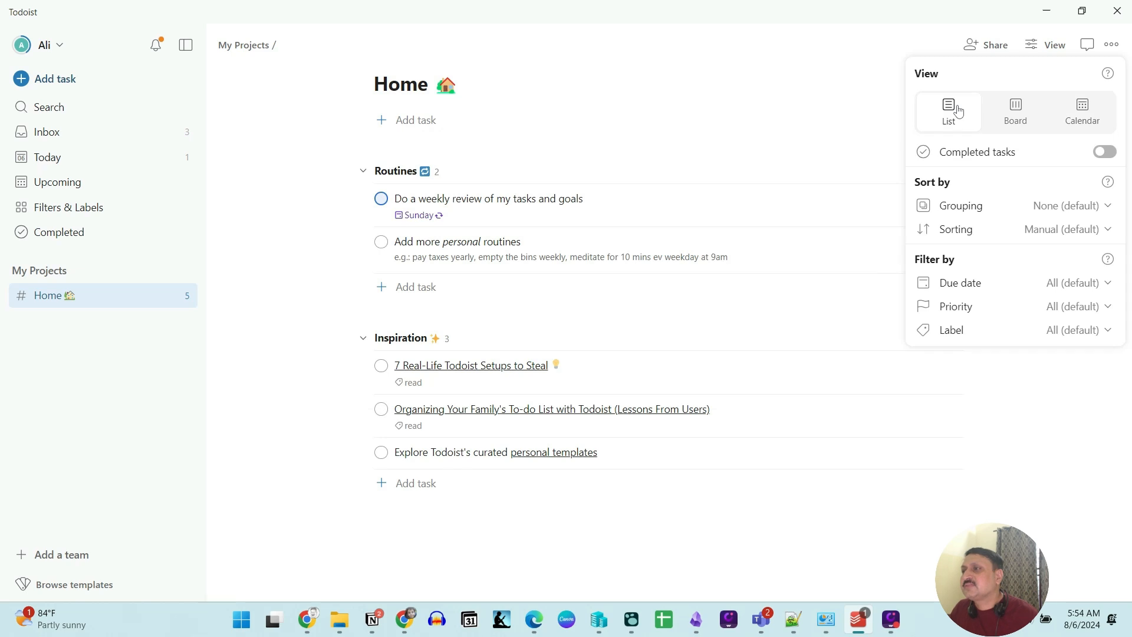
{"action": "left_click", "coordinate": [1015, 107]}
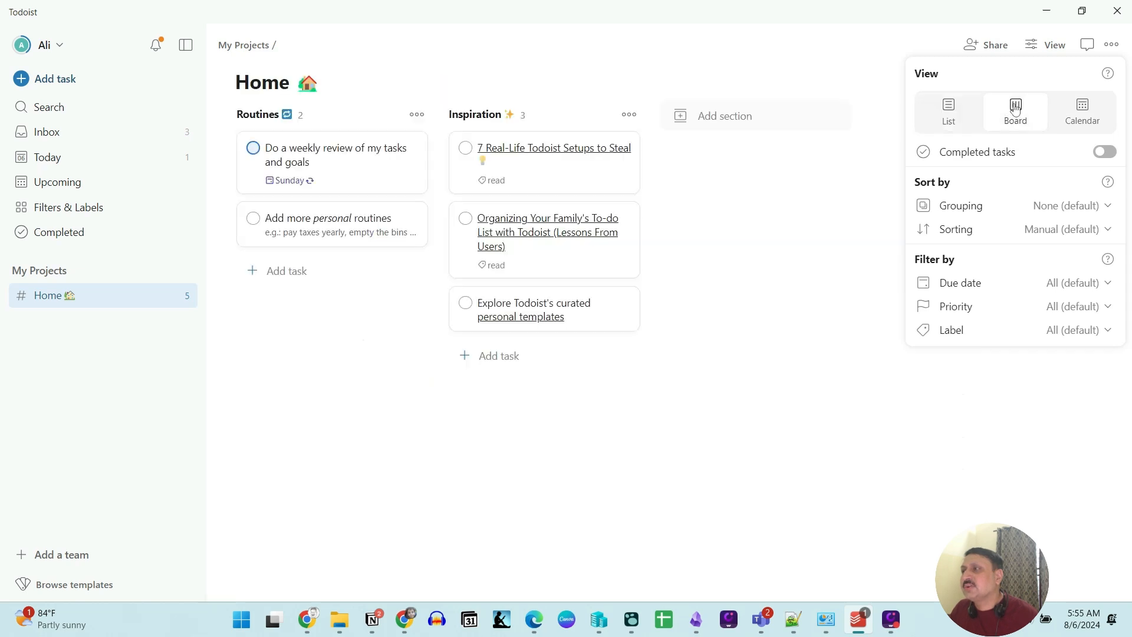
{"action": "left_click", "coordinate": [949, 111]}
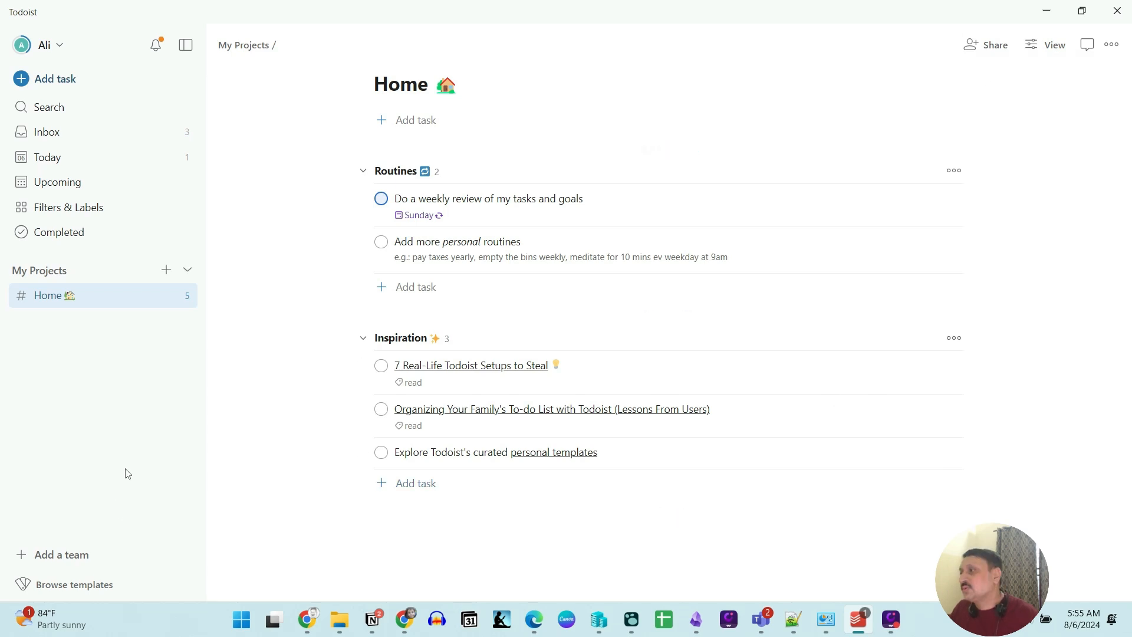
- Create a project named "Youtube Videos" with the Salmon color and List view, and add it to favorites
{"action": "left_click", "coordinate": [166, 269]}
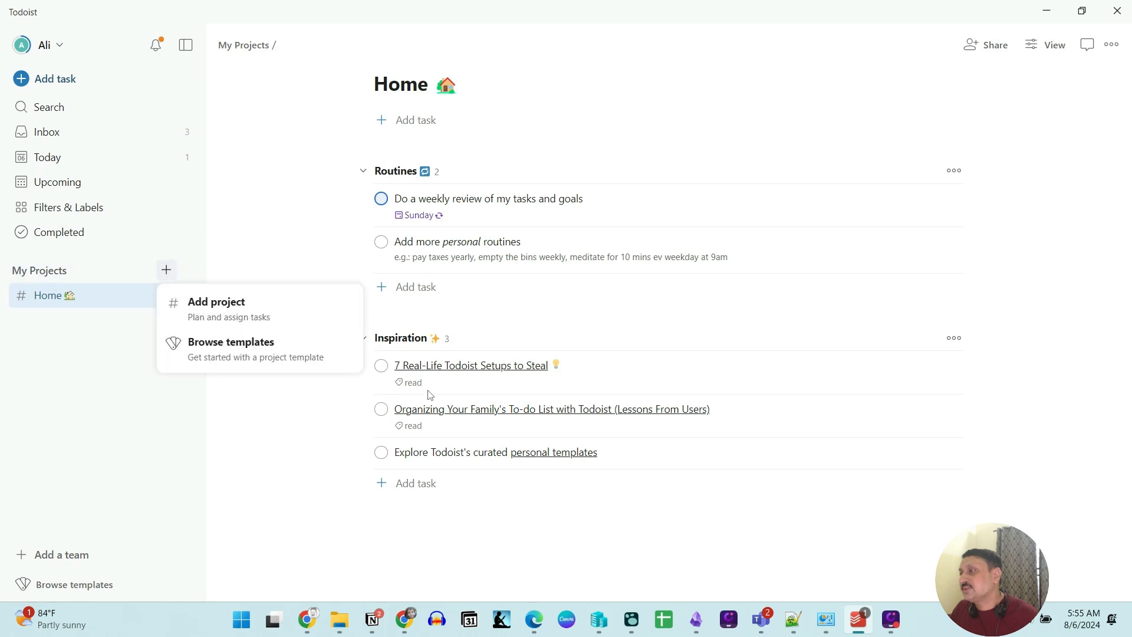
{"action": "left_click", "coordinate": [253, 315]}
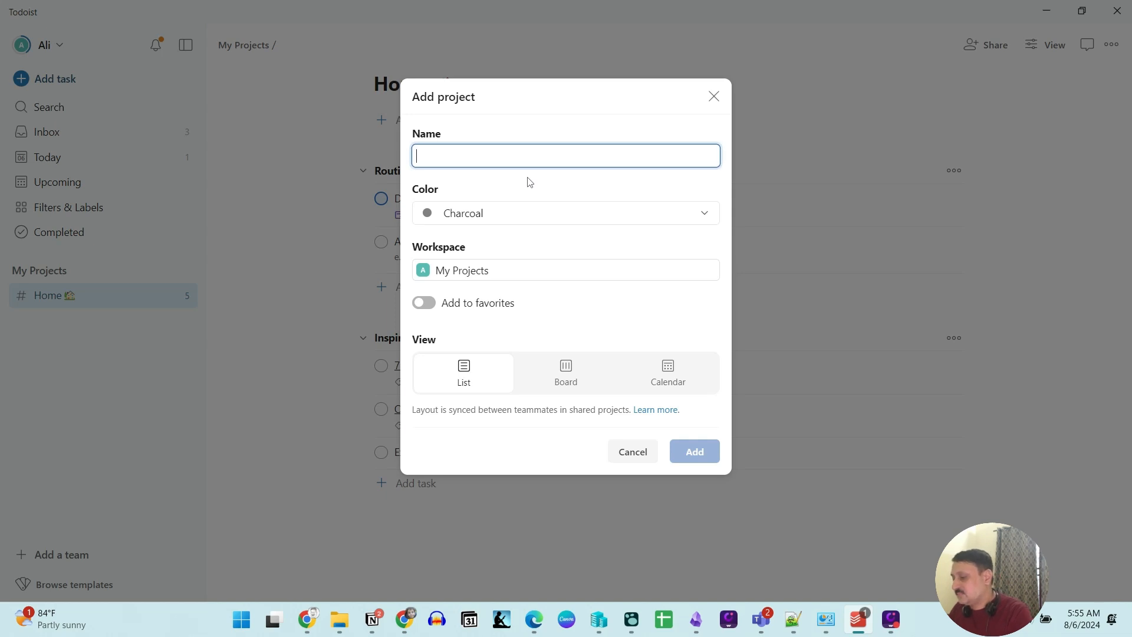
{"action": "type", "text": "Youtube "}
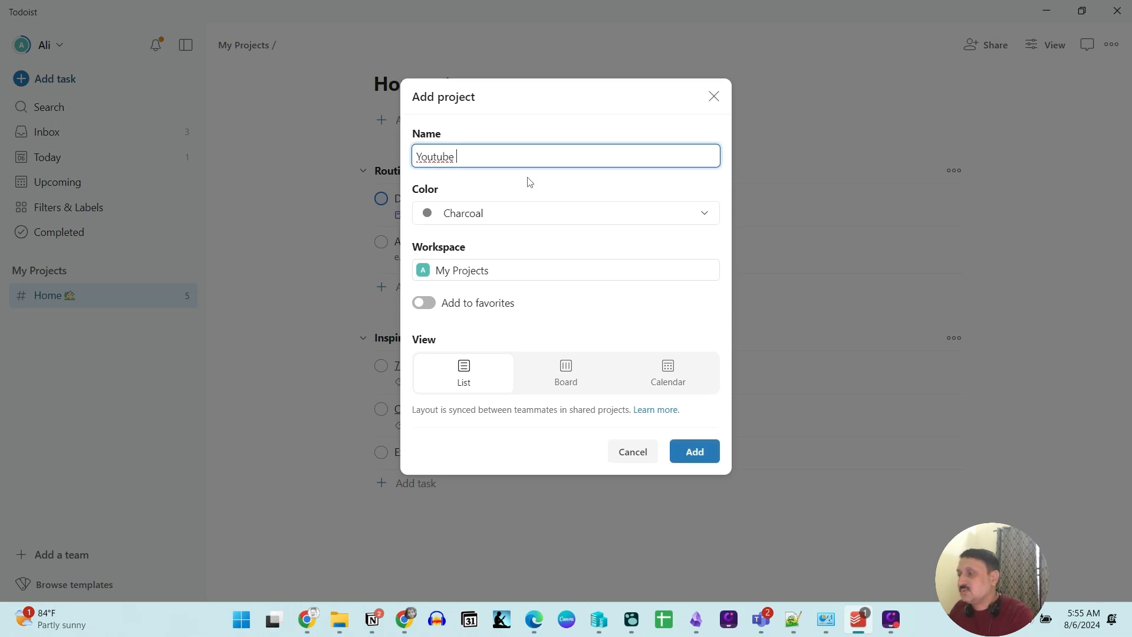
{"action": "type", "text": "Videos"}
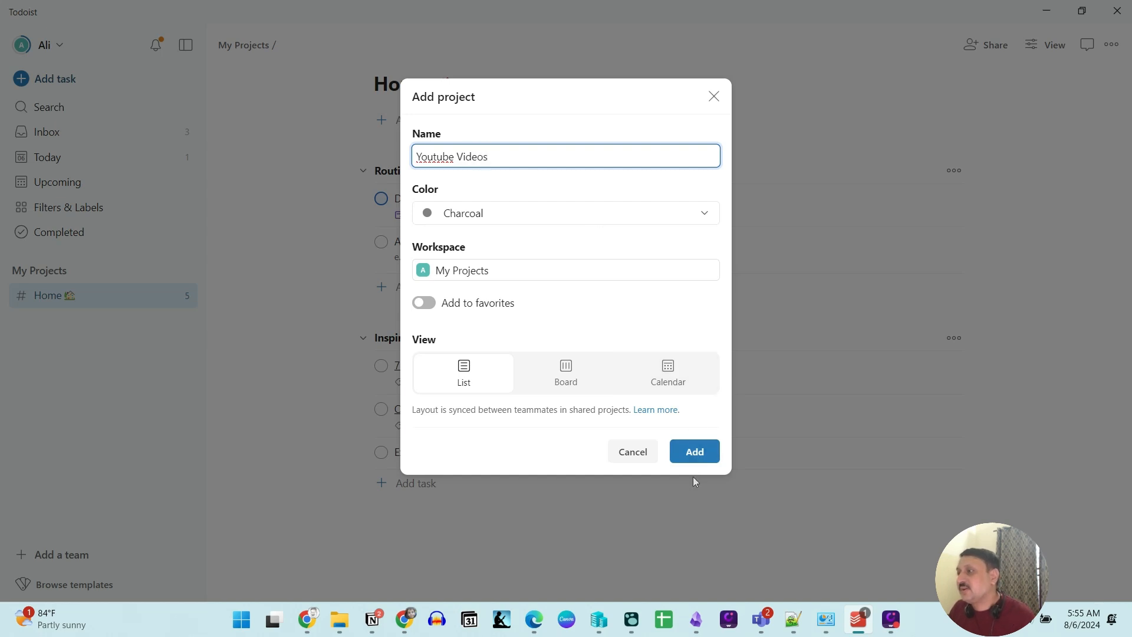
{"action": "left_click", "coordinate": [531, 218]}
{"action": "scroll", "coordinate": [469, 331], "scroll_direction": "down", "scroll_amount": 1}
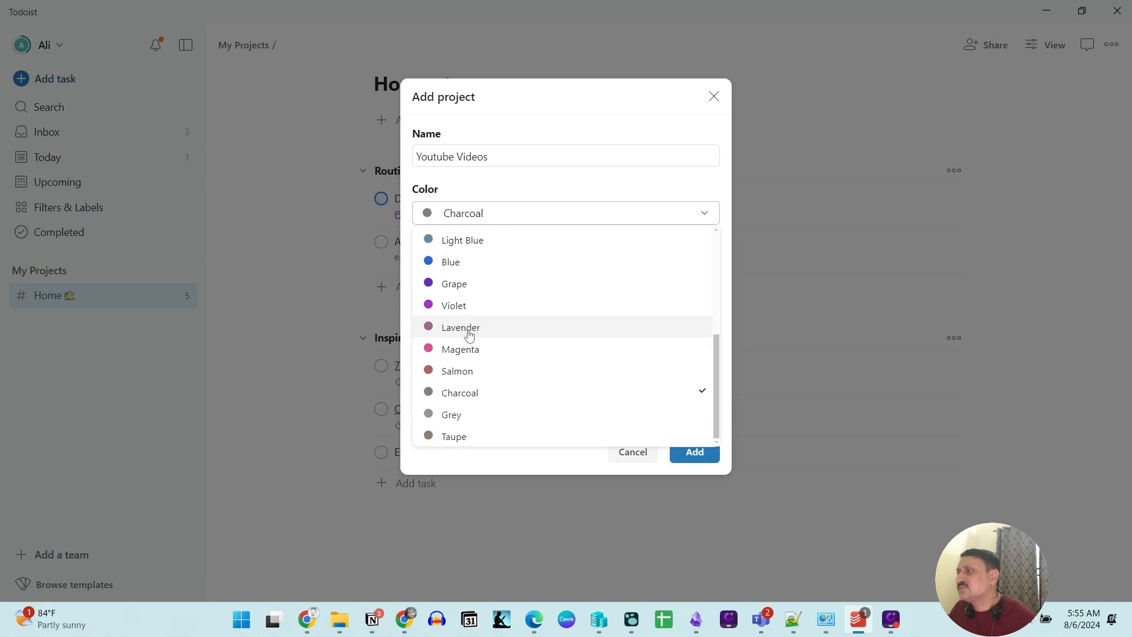
{"action": "left_click", "coordinate": [460, 377]}
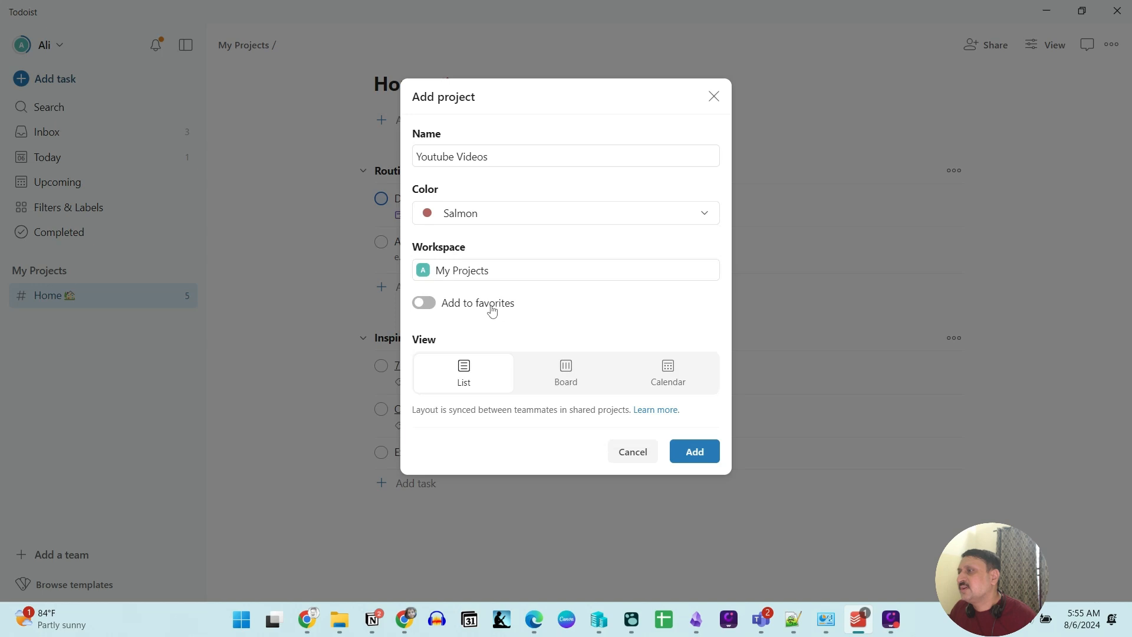
{"action": "left_click", "coordinate": [436, 312]}
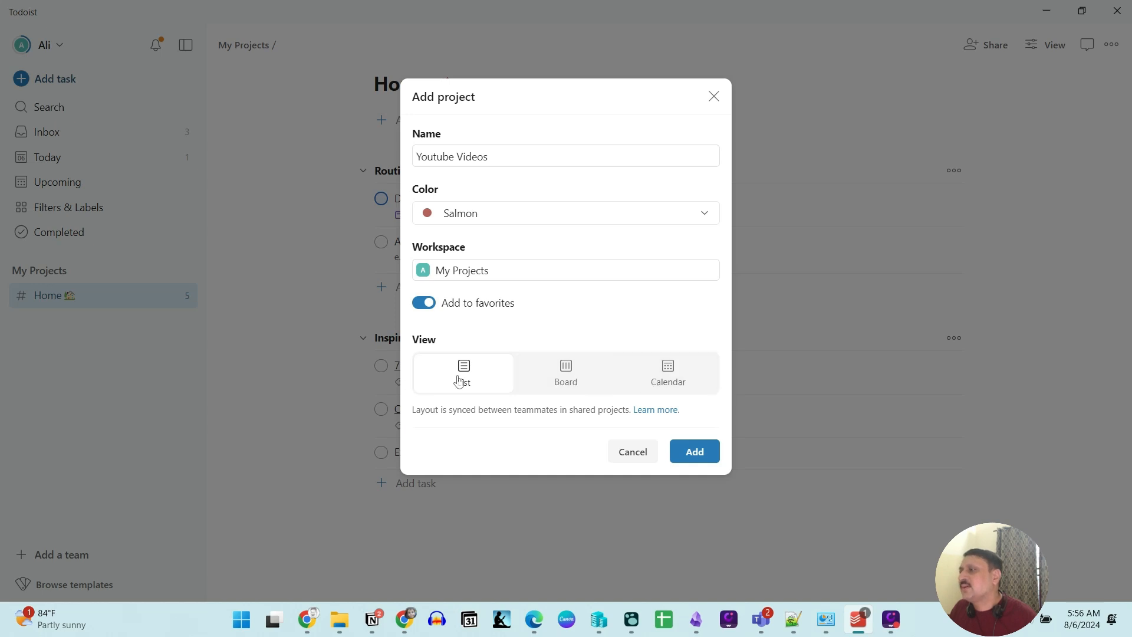
{"action": "left_click", "coordinate": [695, 454]}
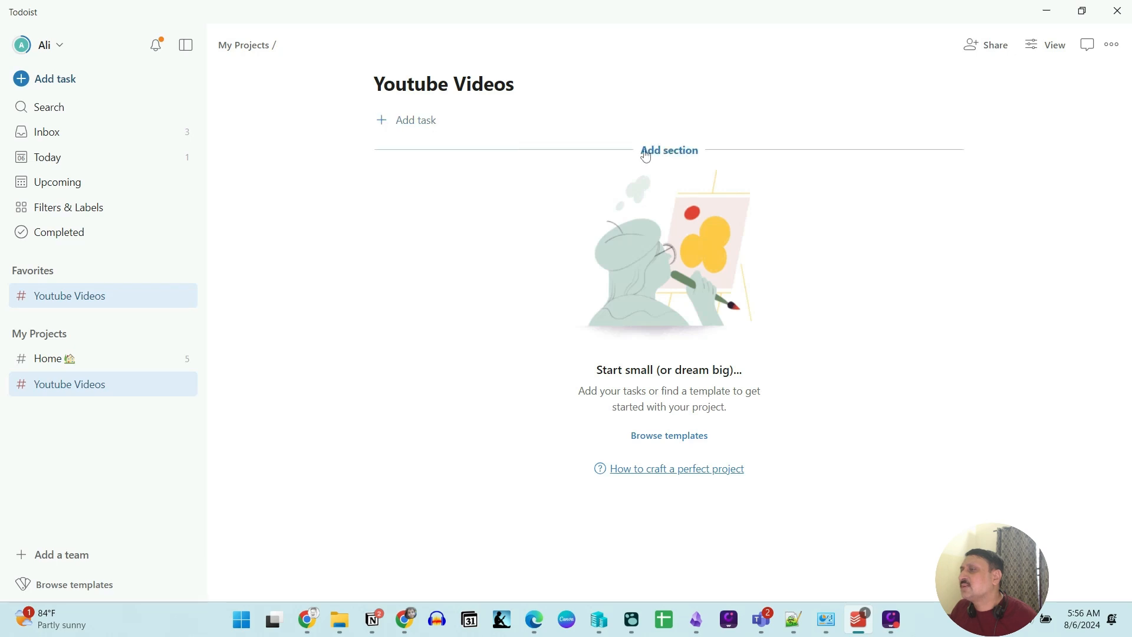
- Add a section named "Idea Box" to the Youtube Videos project
{"action": "left_click", "coordinate": [662, 155]}
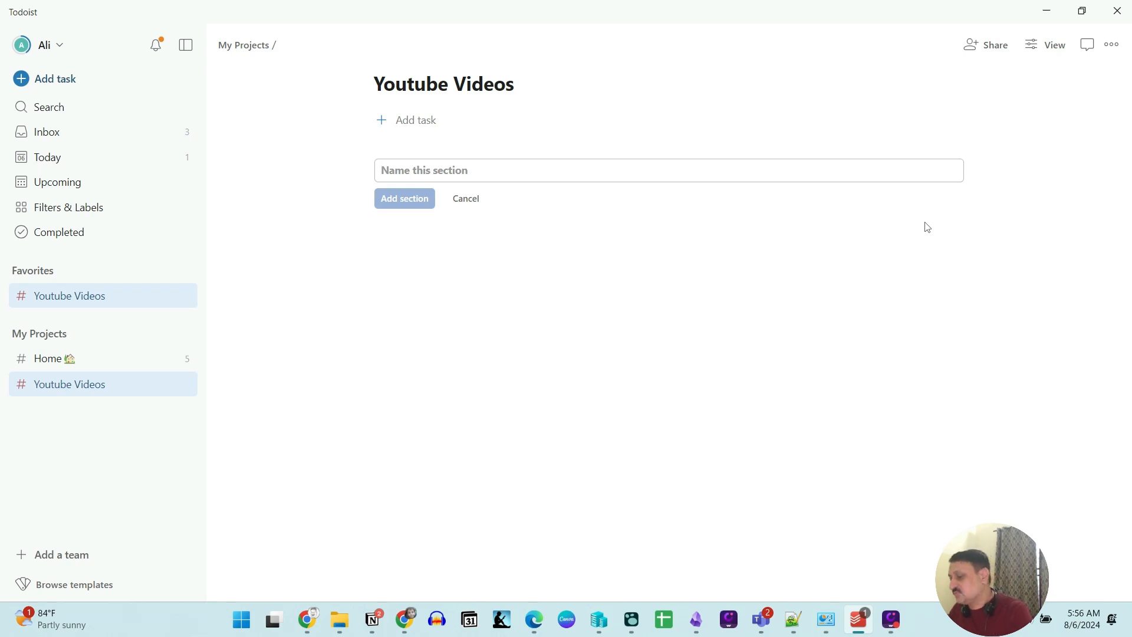
{"action": "type", "text": "I"}
{"action": "key", "text": "BackSpace"}
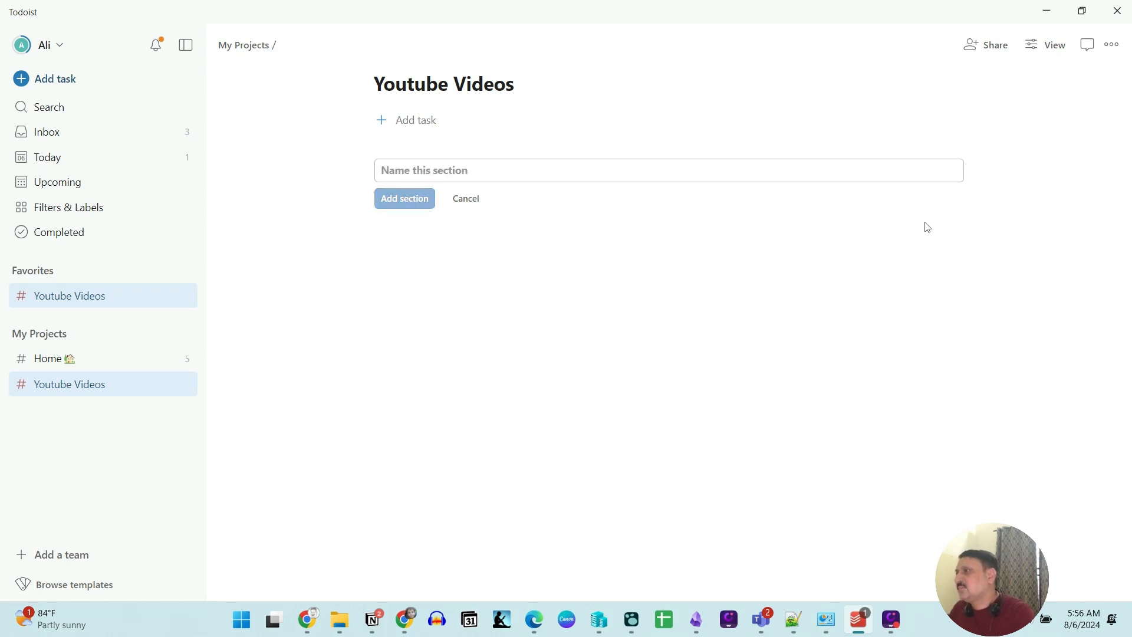
{"action": "type", "text": "Idea Box"}
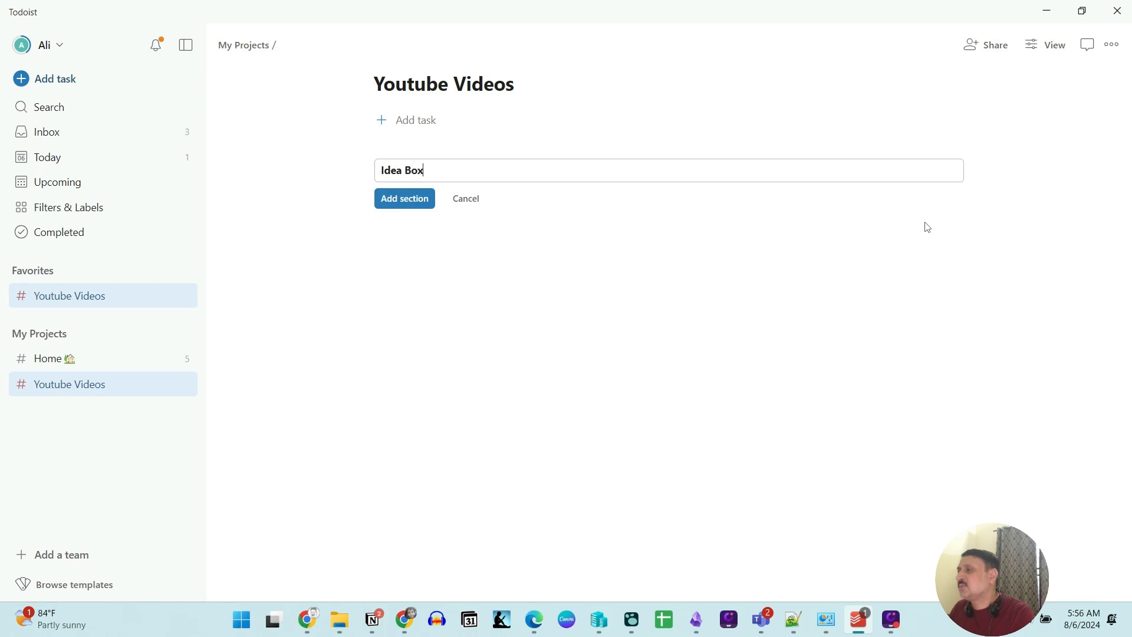
{"action": "left_click", "coordinate": [392, 199]}
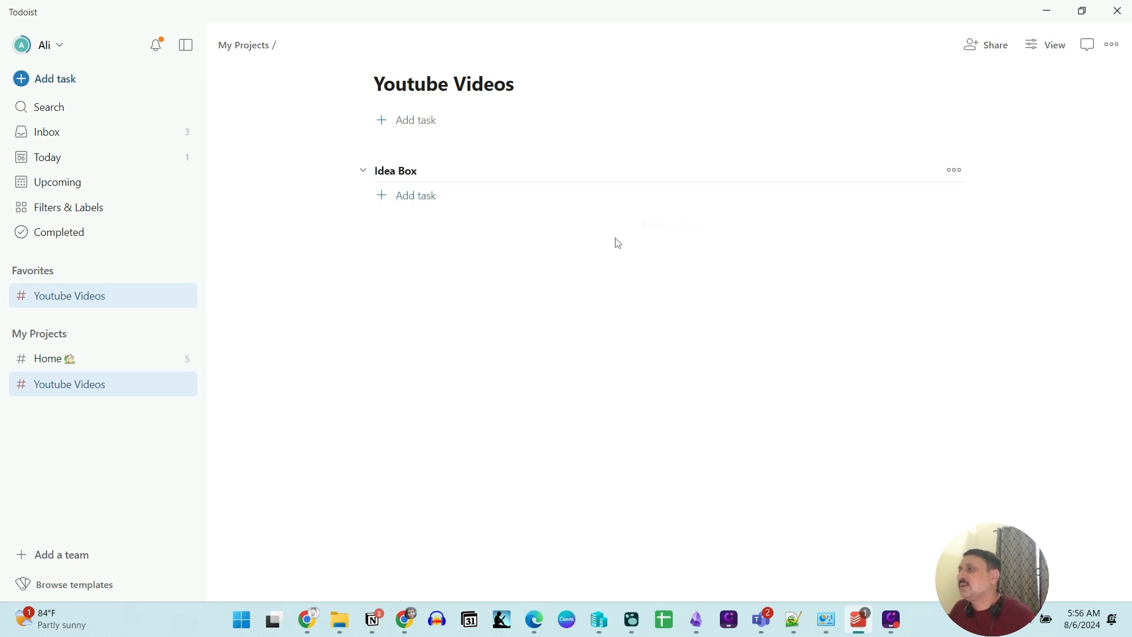
- Add a section named "Script Completed" below the Idea Box section
{"action": "left_click", "coordinate": [665, 228]}
{"action": "type", "text": "Scrip"}
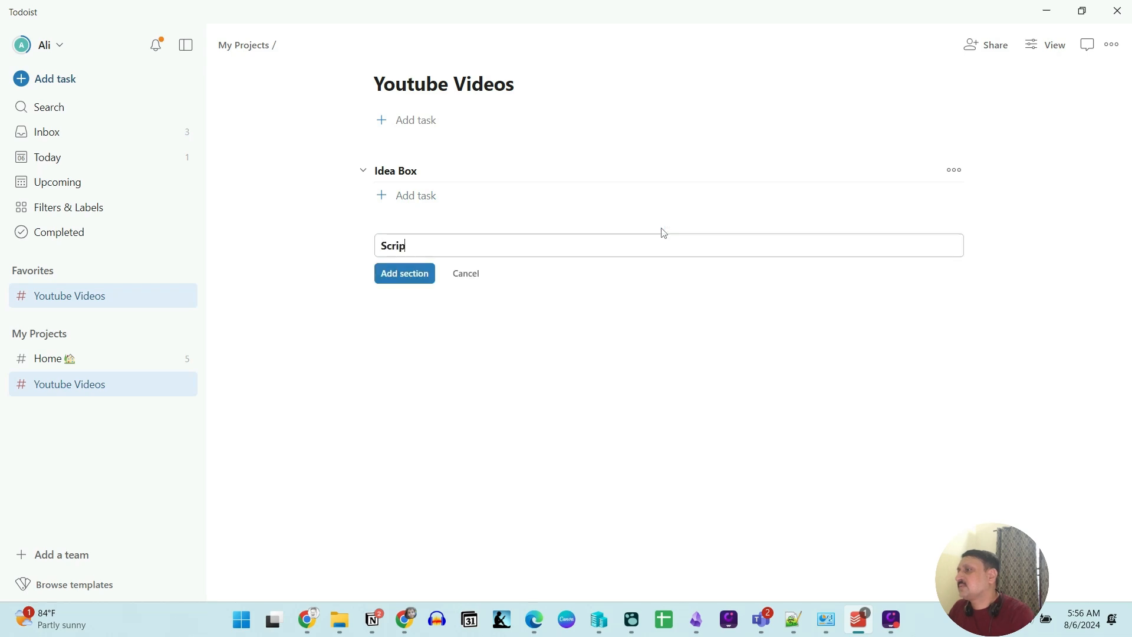
{"action": "type", "text": "t Completed"}
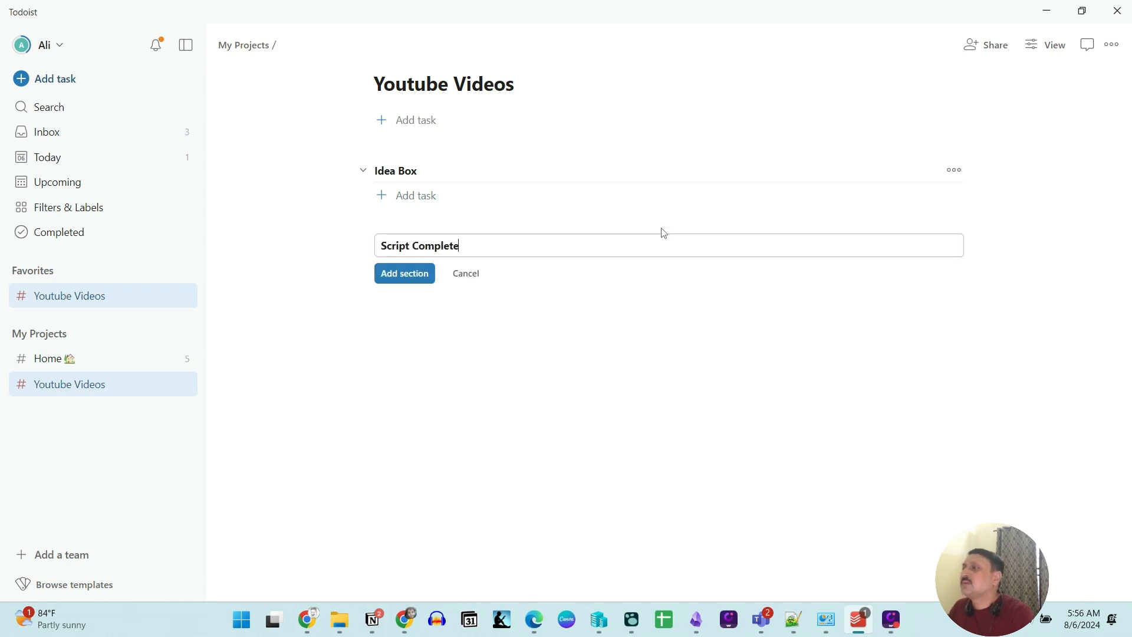
{"action": "key", "text": "Return"}
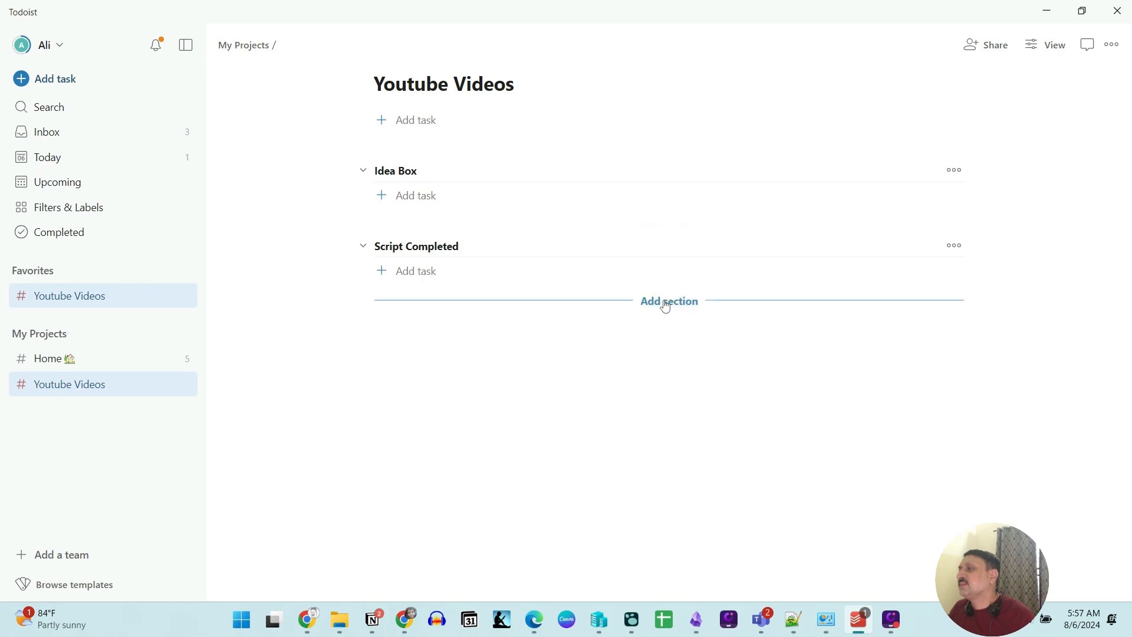
- Add a third section named "Video Recording and Editi" below Script Completed
{"action": "left_click", "coordinate": [683, 308]}
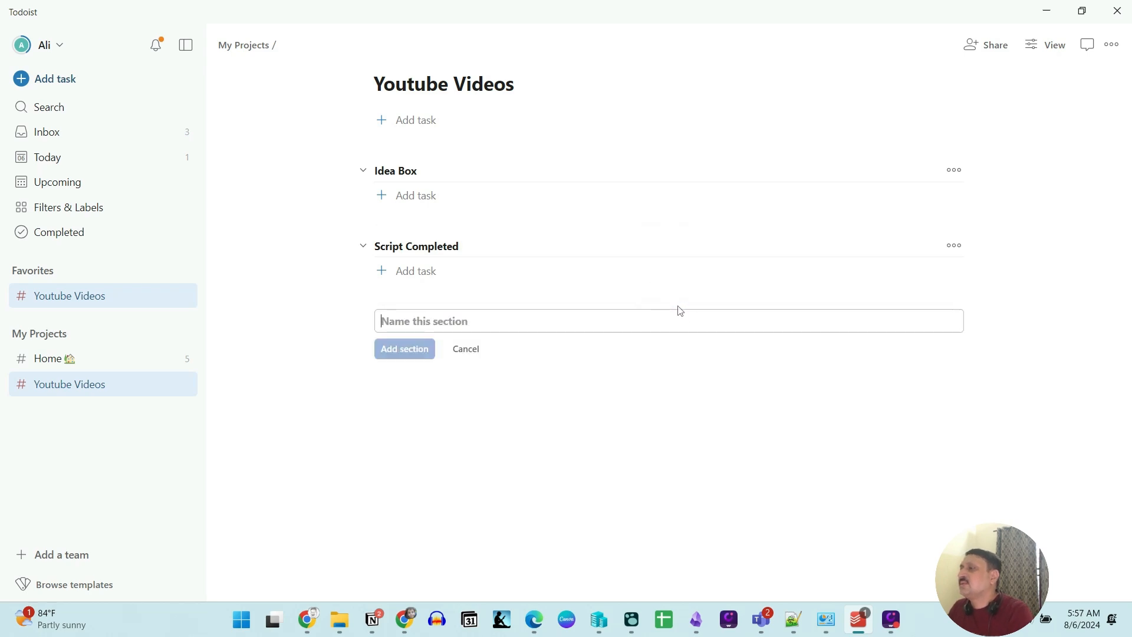
{"action": "type", "text": "Vd"}
{"action": "key", "text": "BackSpace"}
{"action": "type", "text": "ideo "}
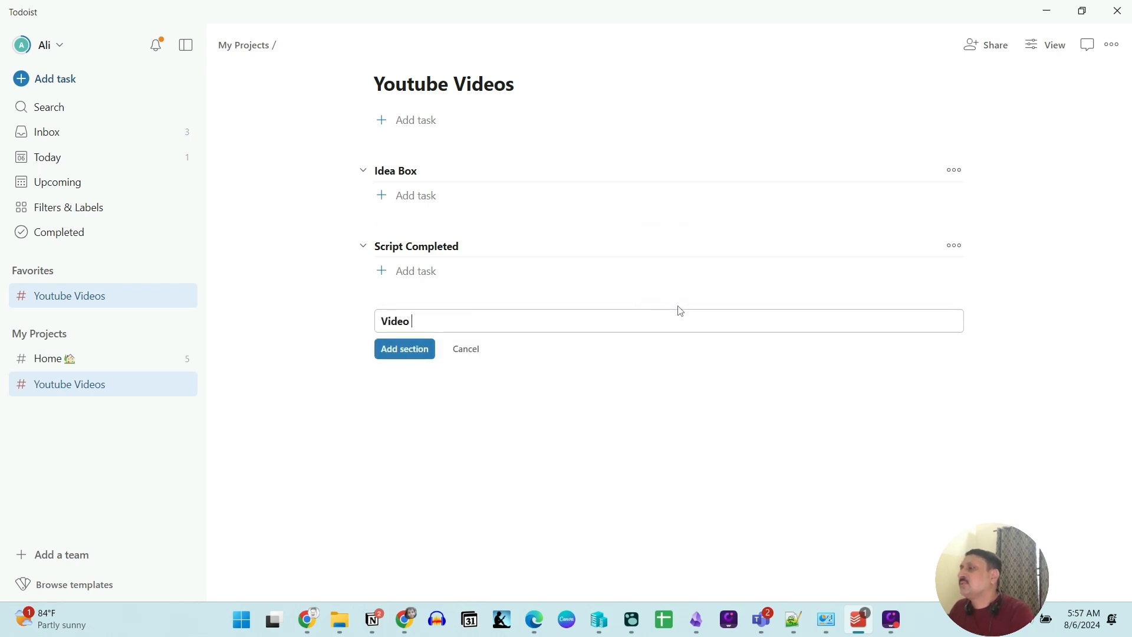
{"action": "type", "text": "Recording and Editi"}
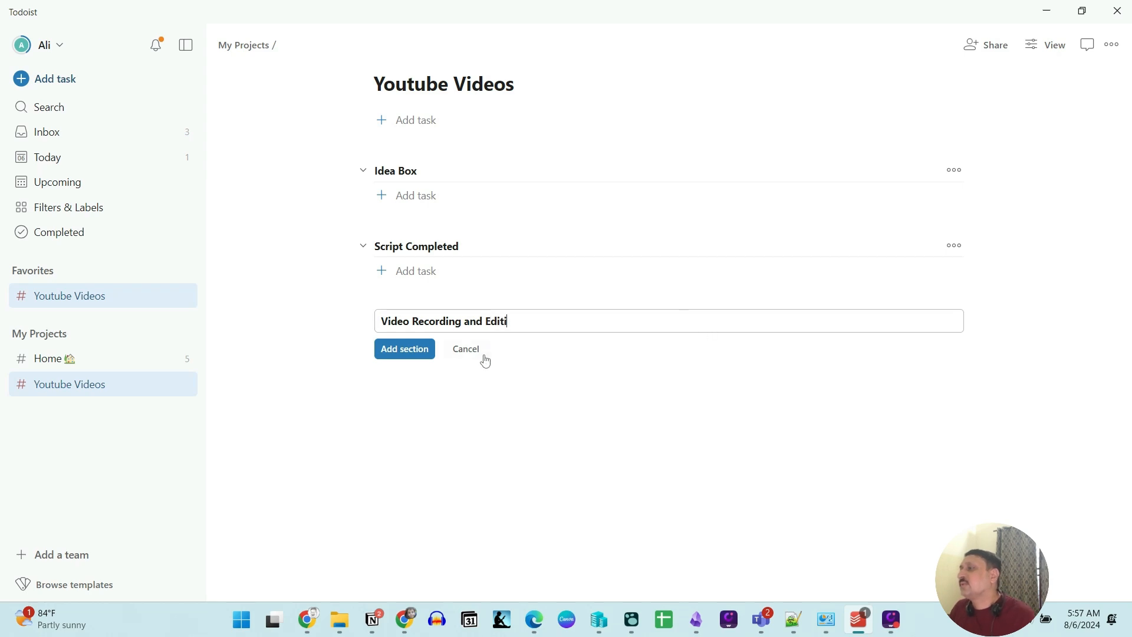
{"action": "left_click", "coordinate": [424, 348]}
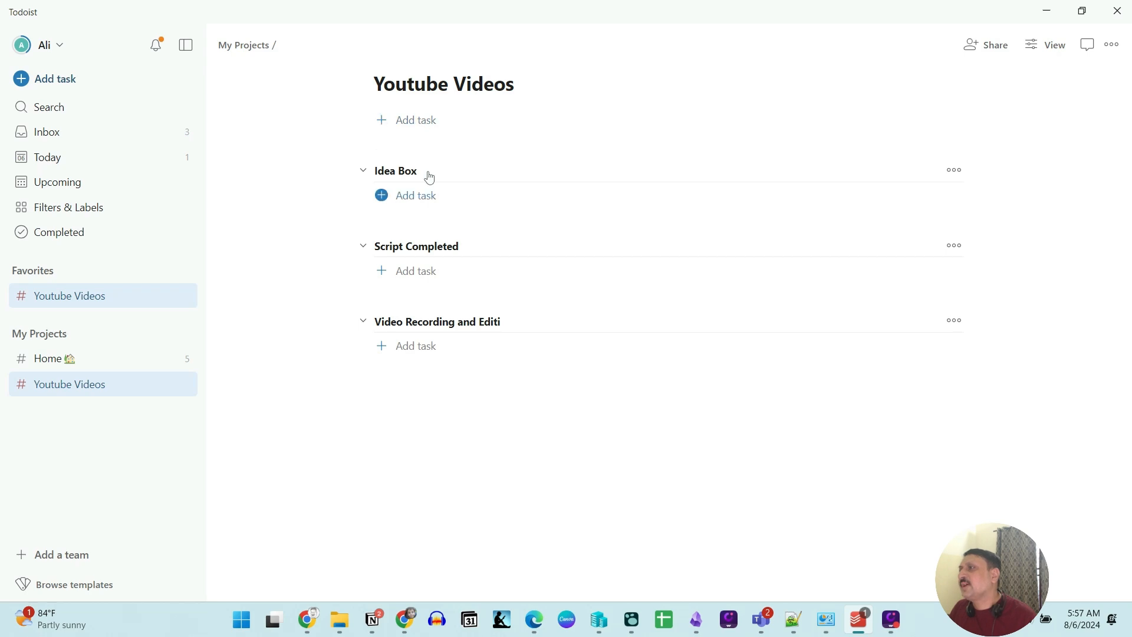
- Add a task named "I need to create a video on "Stoic idea about Anger management"" to the Idea Box section
{"action": "left_click", "coordinate": [416, 201]}
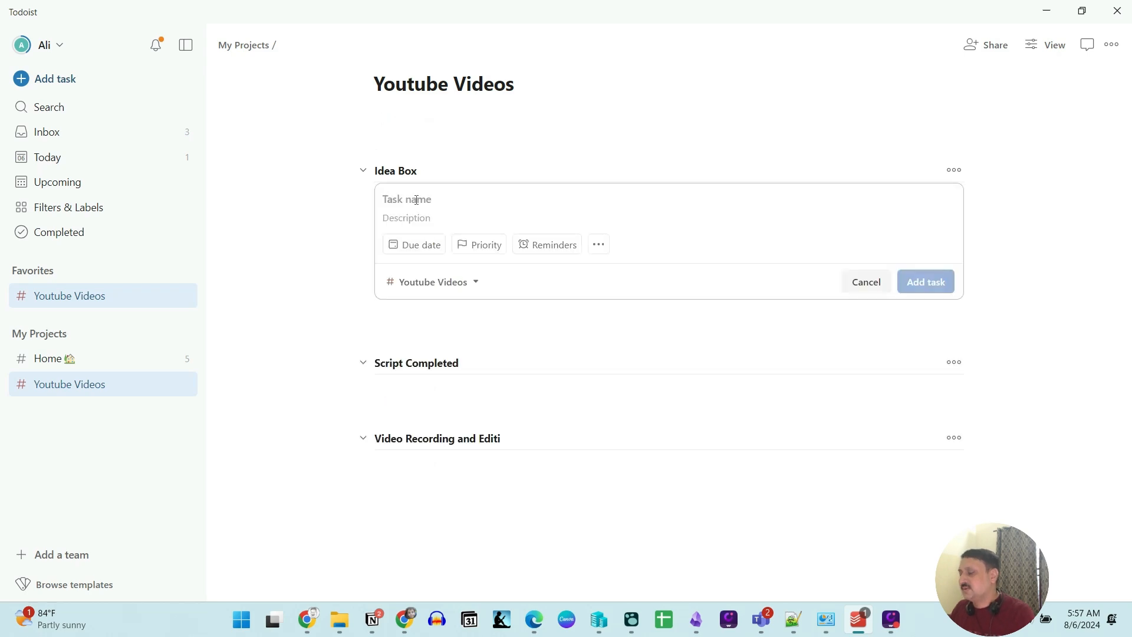
{"action": "type", "text": "I need to create"}
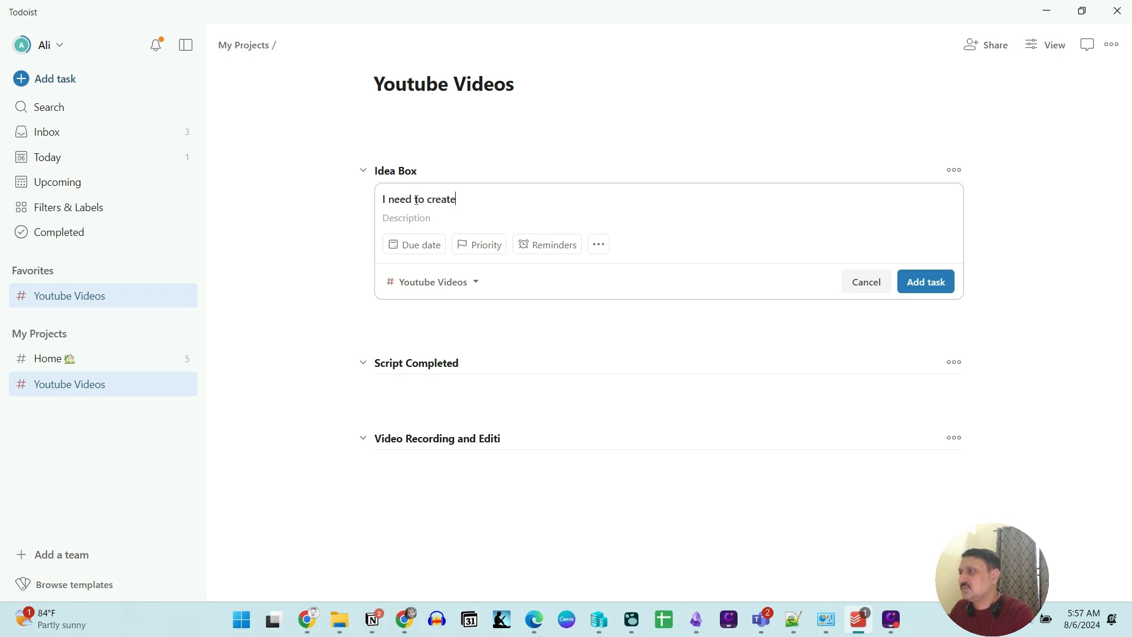
{"action": "type", "text": " a video on \"Stoic idea about Anger management\""}
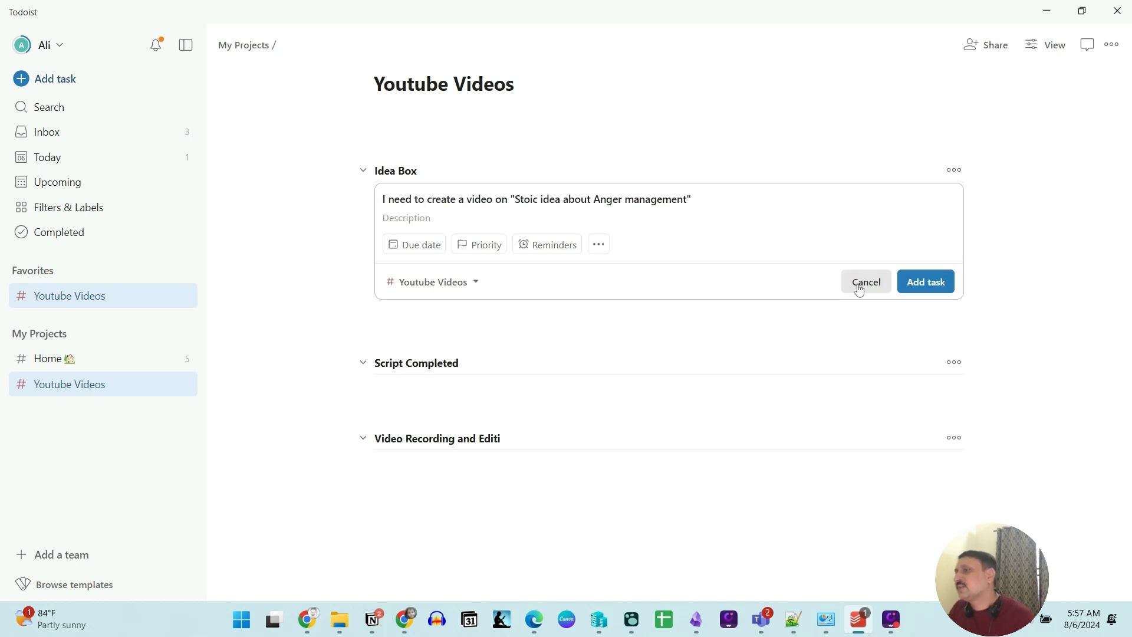
{"action": "left_click", "coordinate": [926, 281]}
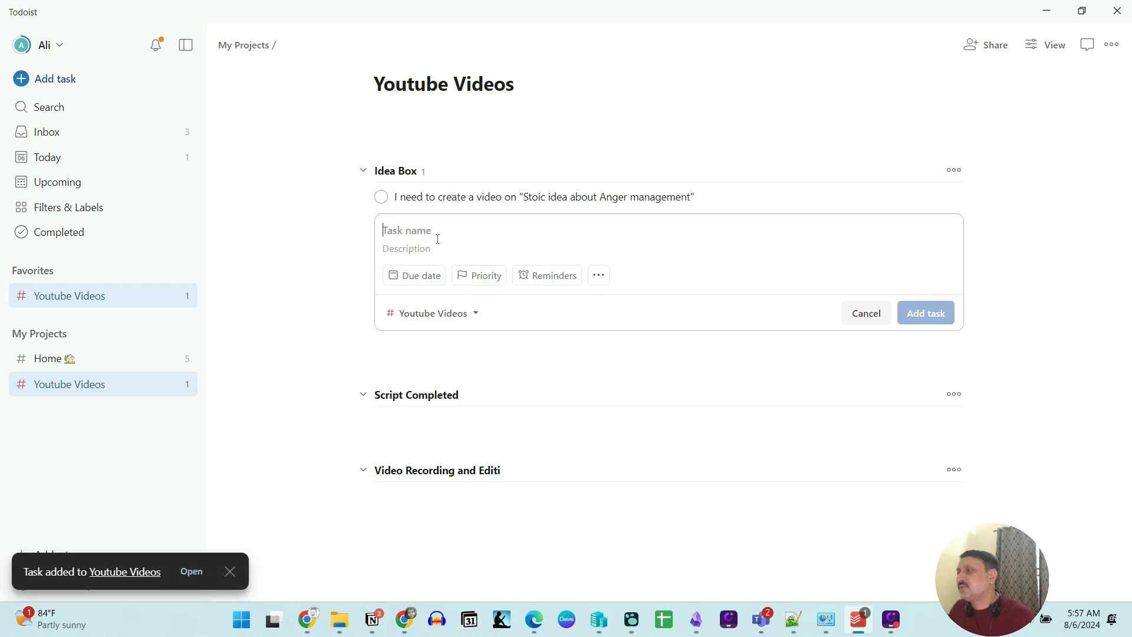
- Add a second Idea Box task named "A Cooking video on Chiken Karhi Lahori Style"
{"action": "type", "text": "A Cooking video on Chk"}
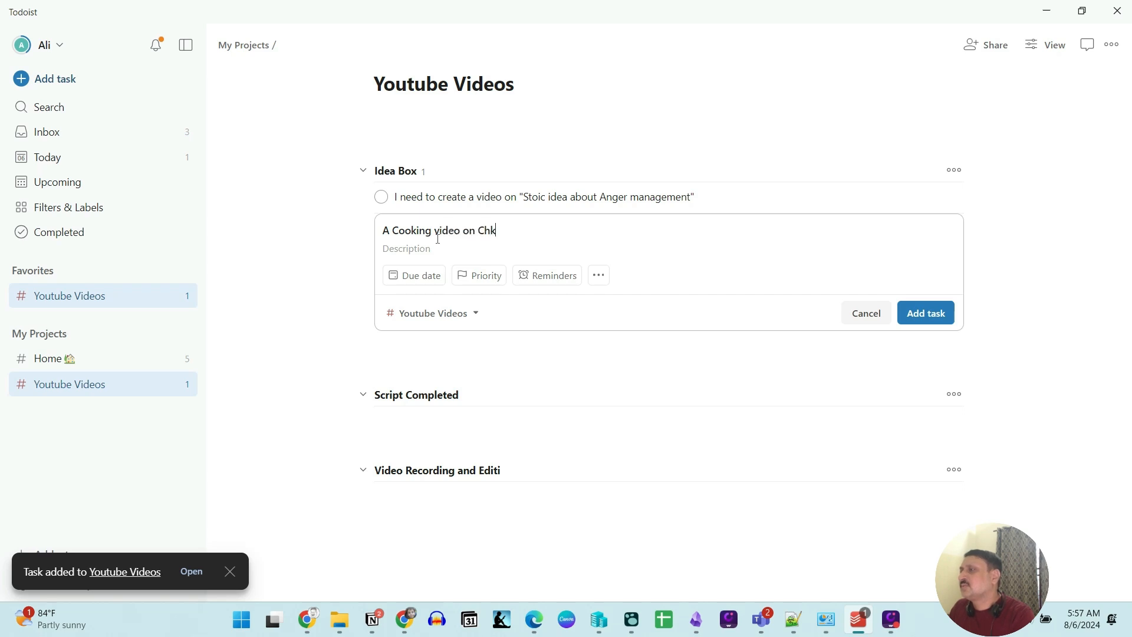
{"action": "key", "text": "BackSpace"}
{"action": "type", "text": "iken Karhi Lahori Style"}
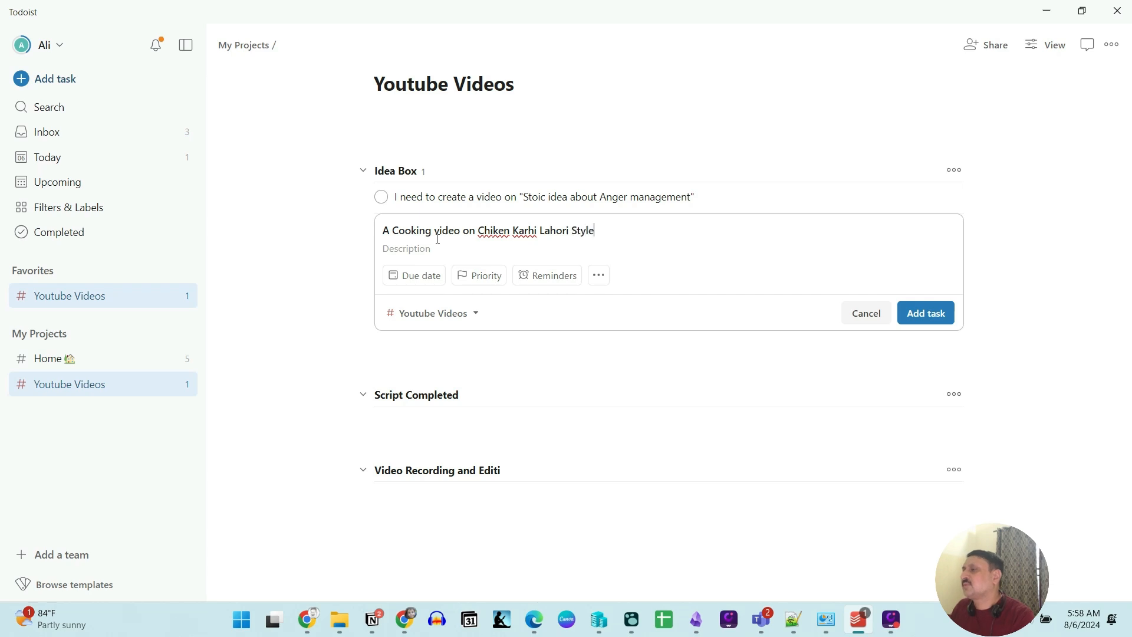
{"action": "left_click", "coordinate": [926, 313]}
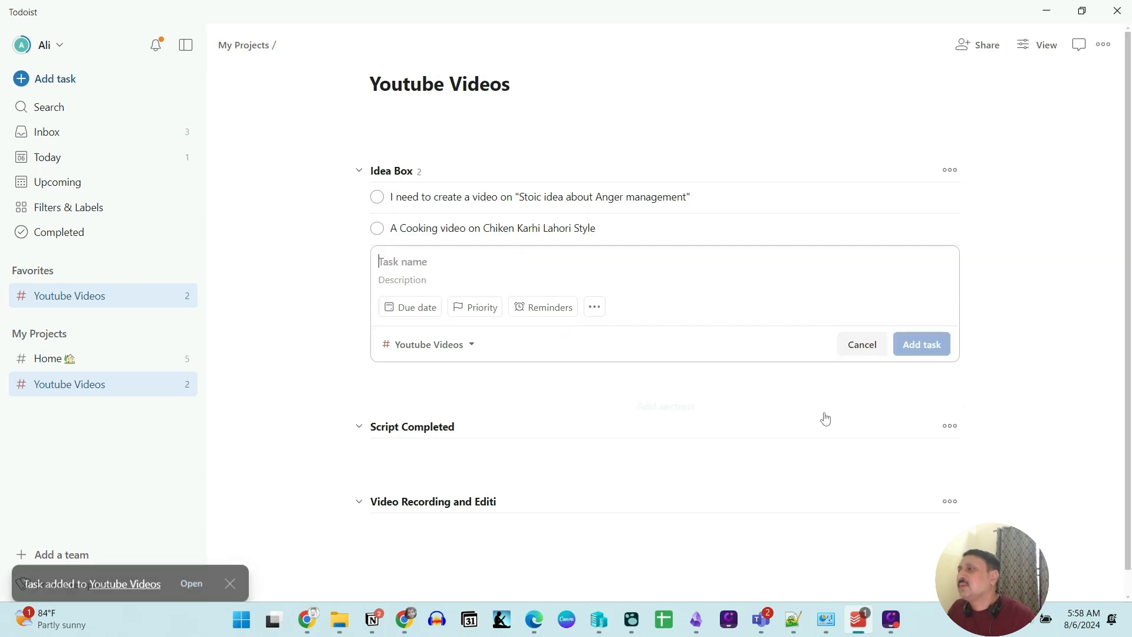
- Set the due date of the Chiken Karhi cooking video task to Thursday, 8 August 2024
{"action": "left_click", "coordinate": [635, 234]}
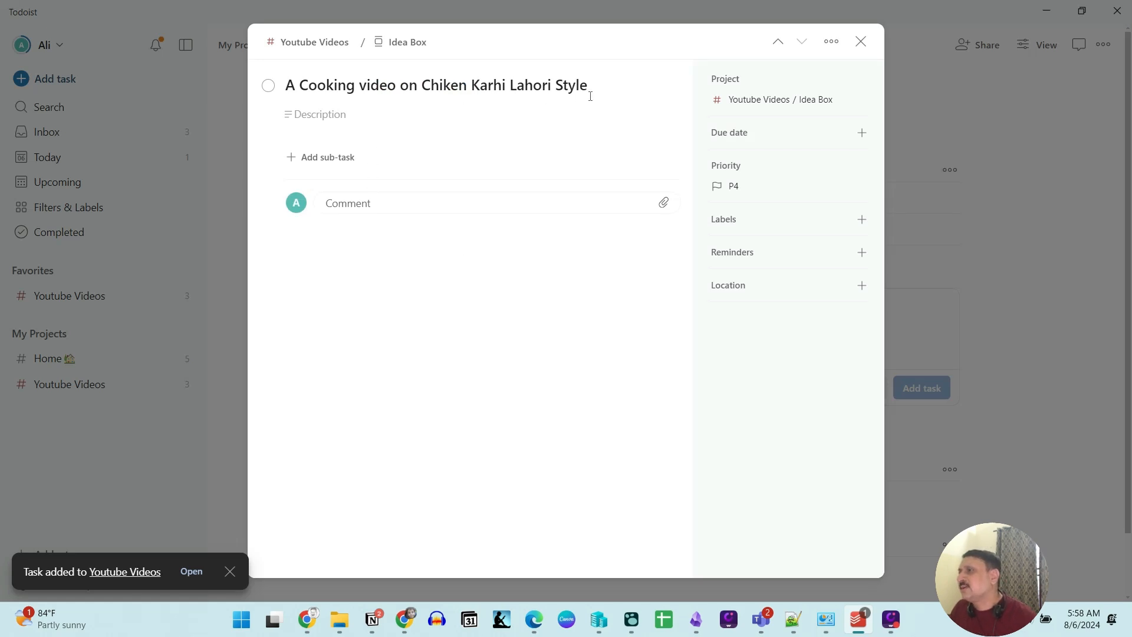
{"action": "left_click", "coordinate": [750, 140]}
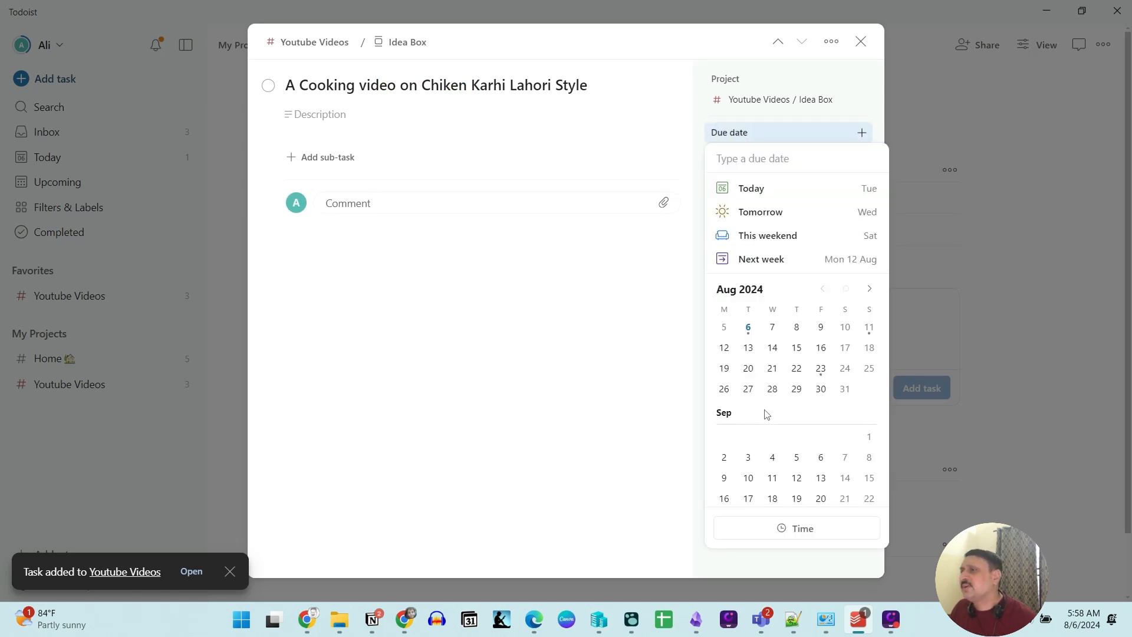
{"action": "left_click", "coordinate": [797, 328]}
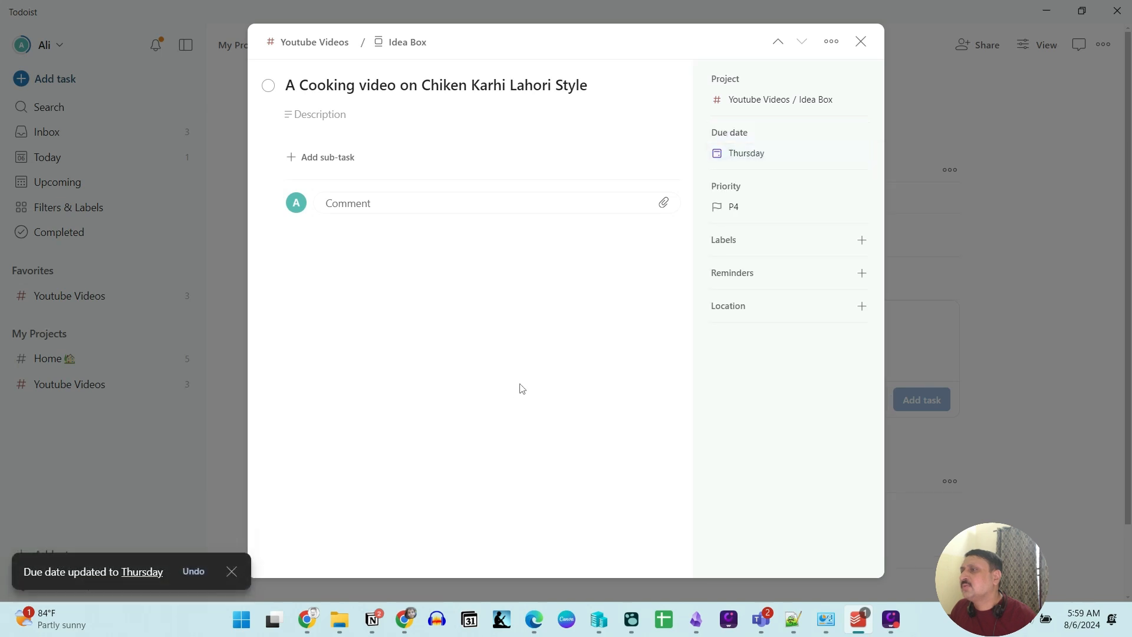
{"action": "left_click", "coordinate": [861, 42]}
- Set the due date of the Anger management video task to this weekend (Saturday)
{"action": "left_click", "coordinate": [467, 199]}
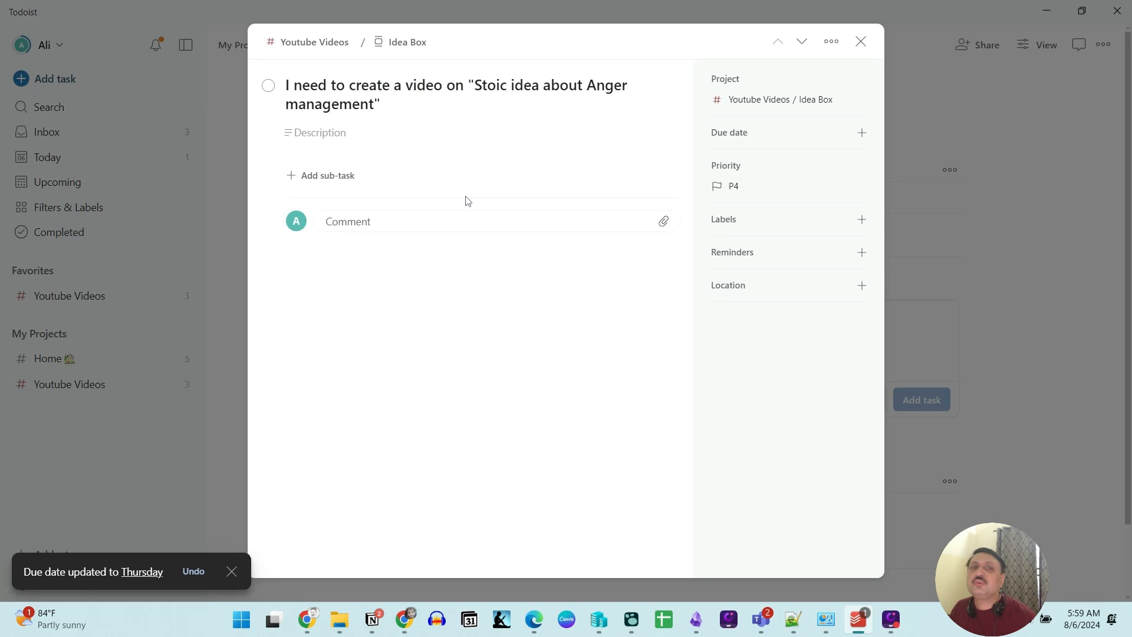
{"action": "left_click", "coordinate": [731, 131]}
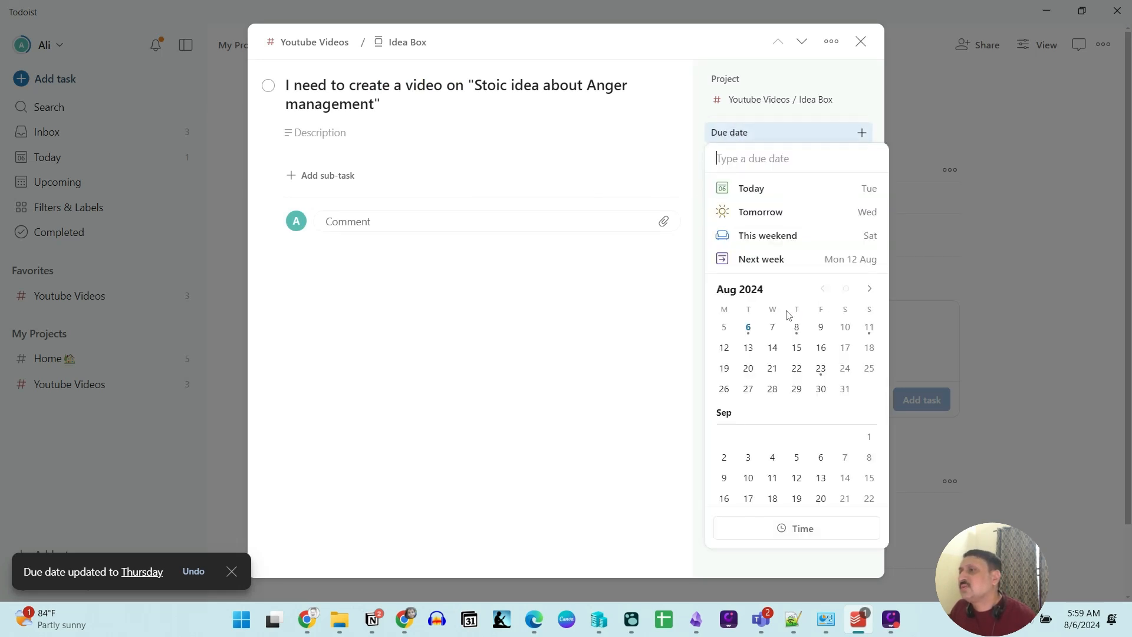
{"action": "left_click", "coordinate": [771, 237]}
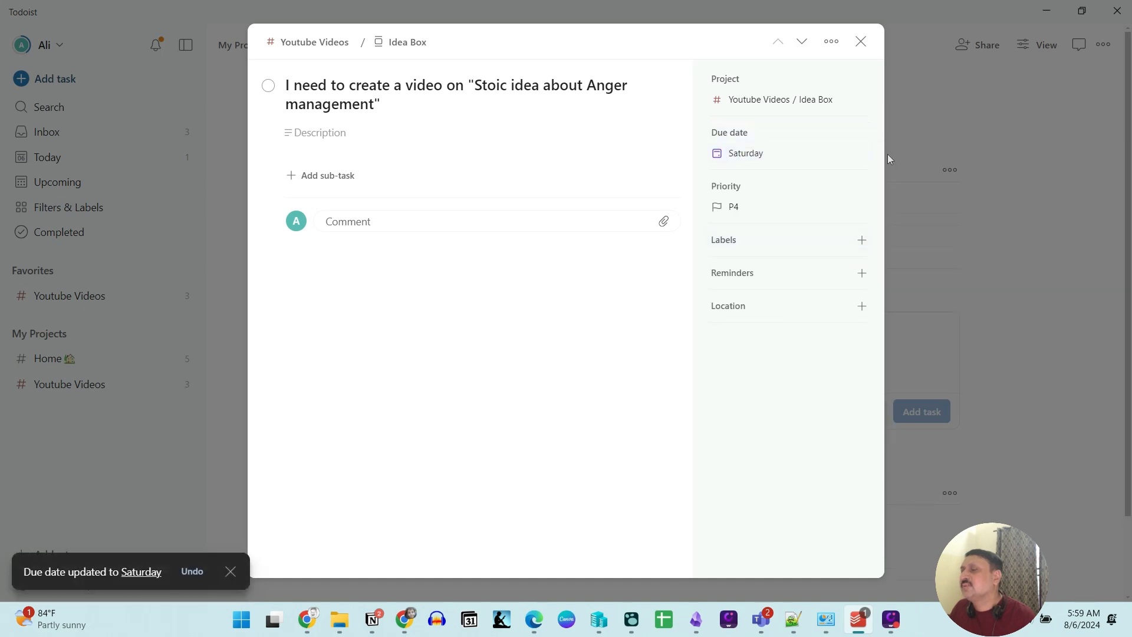
{"action": "left_click", "coordinate": [918, 154]}
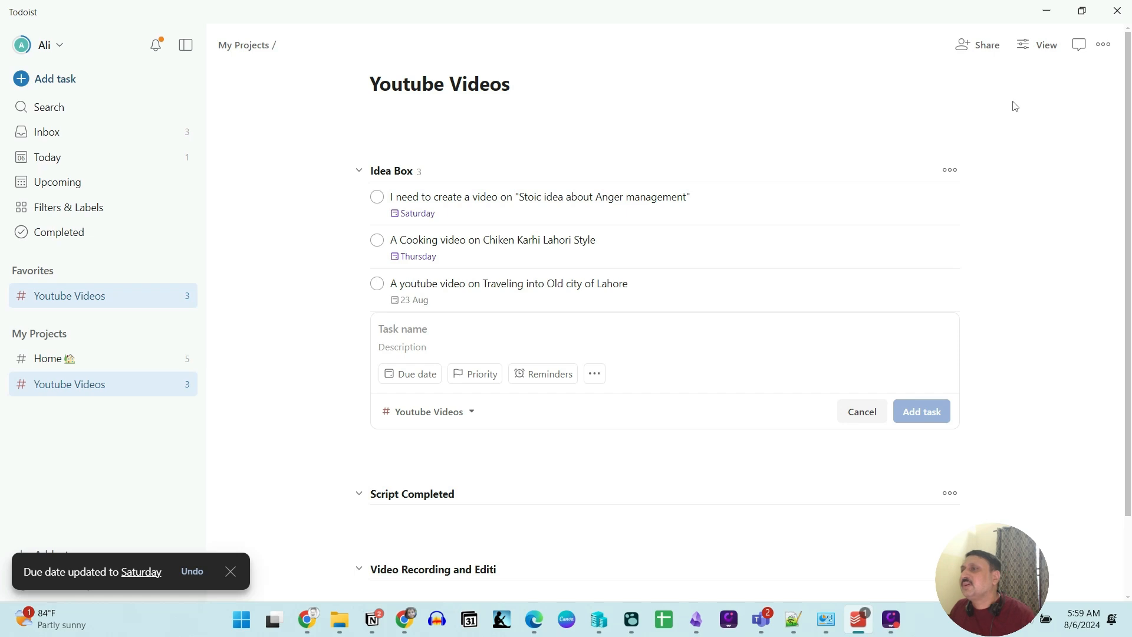
- Switch the Youtube Videos project to the Board layout
{"action": "left_click", "coordinate": [1039, 46]}
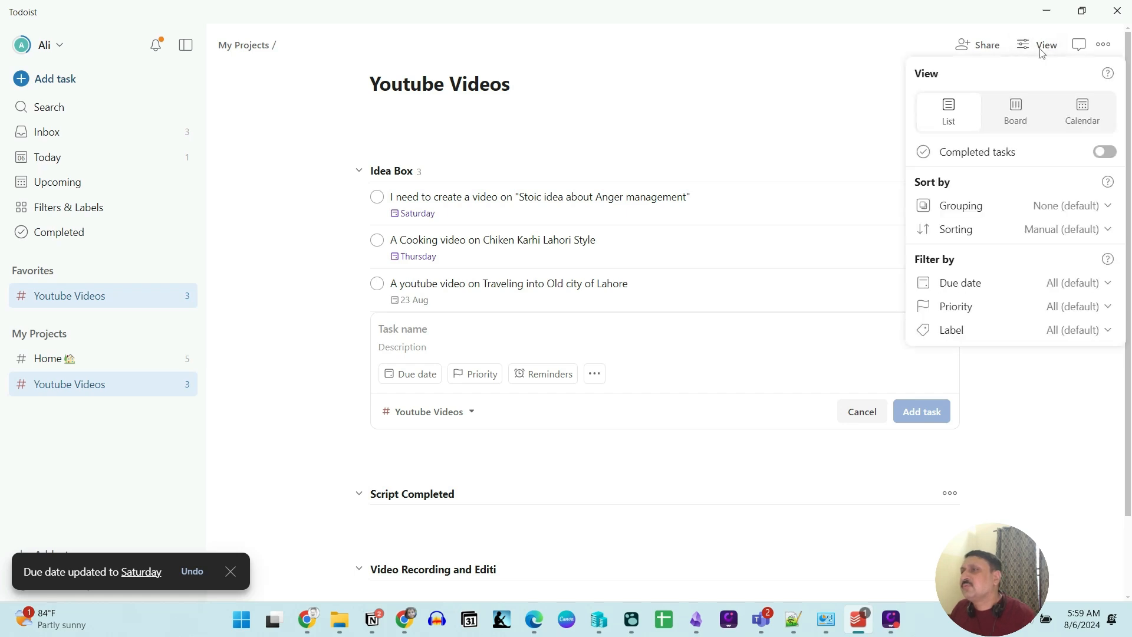
{"action": "left_click", "coordinate": [1022, 120]}
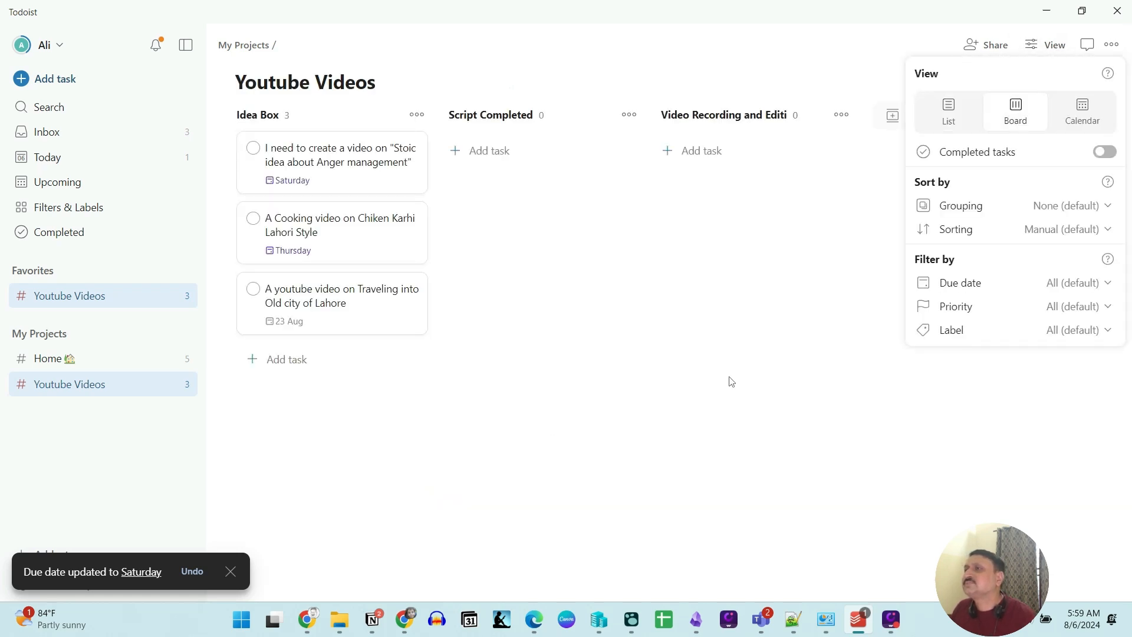
{"action": "left_click", "coordinate": [545, 407]}
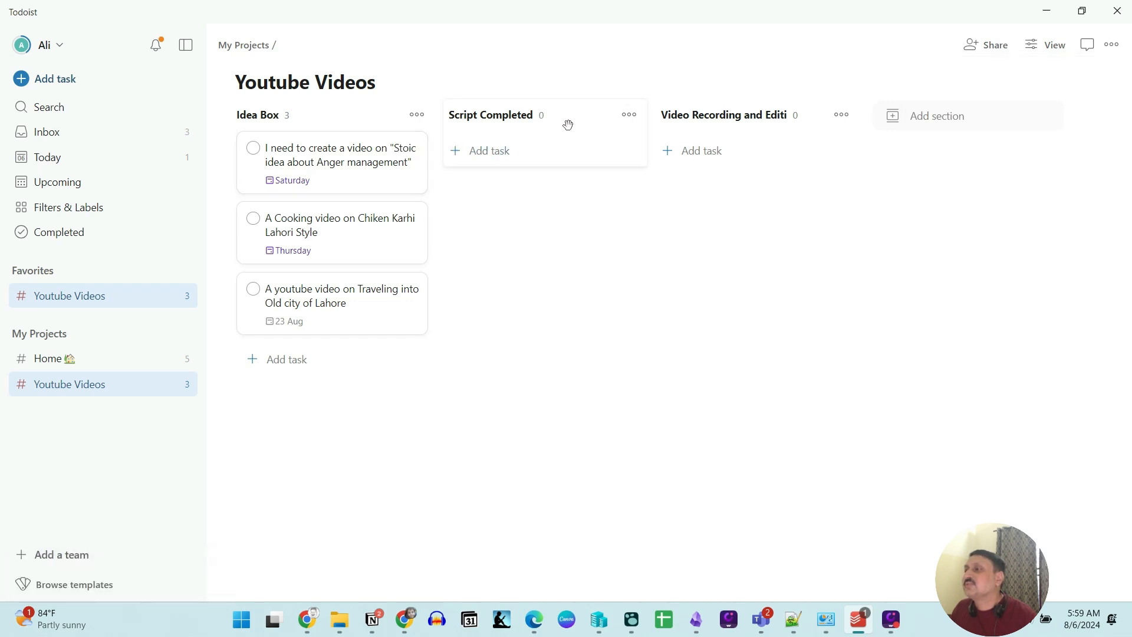
- Move the Anger management task from Idea Box to Script Completed and on to Video Recording and Editi
{"action": "left_click_drag", "start_coordinate": [342, 156], "coordinate": [543, 169]}
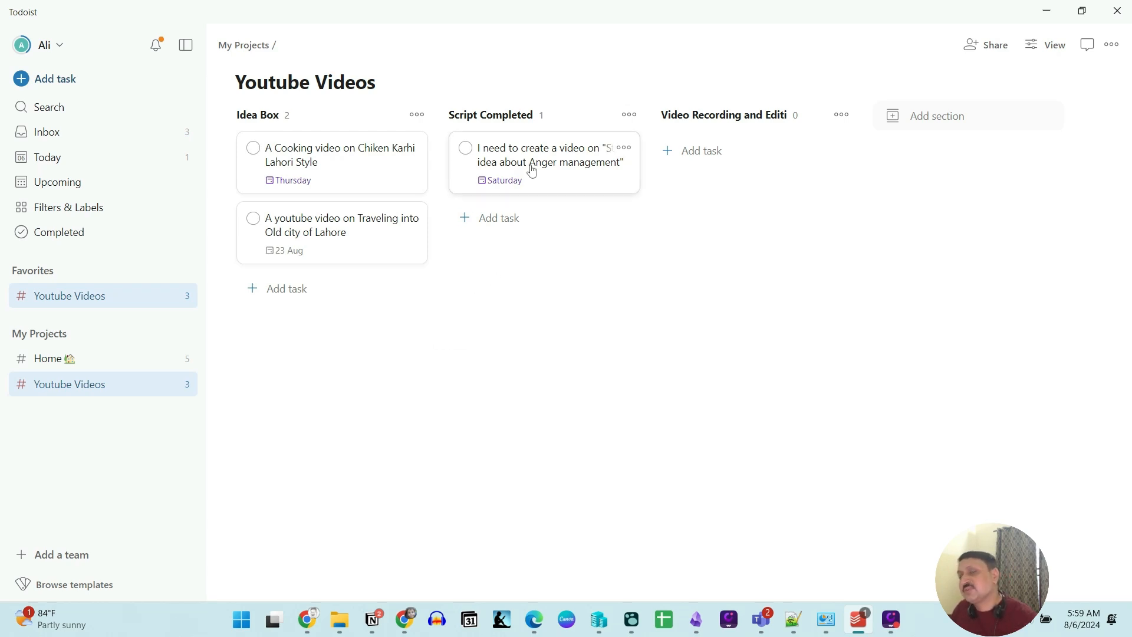
{"action": "left_click_drag", "start_coordinate": [512, 150], "coordinate": [722, 152]}
{"action": "left_click_drag", "start_coordinate": [538, 179], "coordinate": [554, 271]}
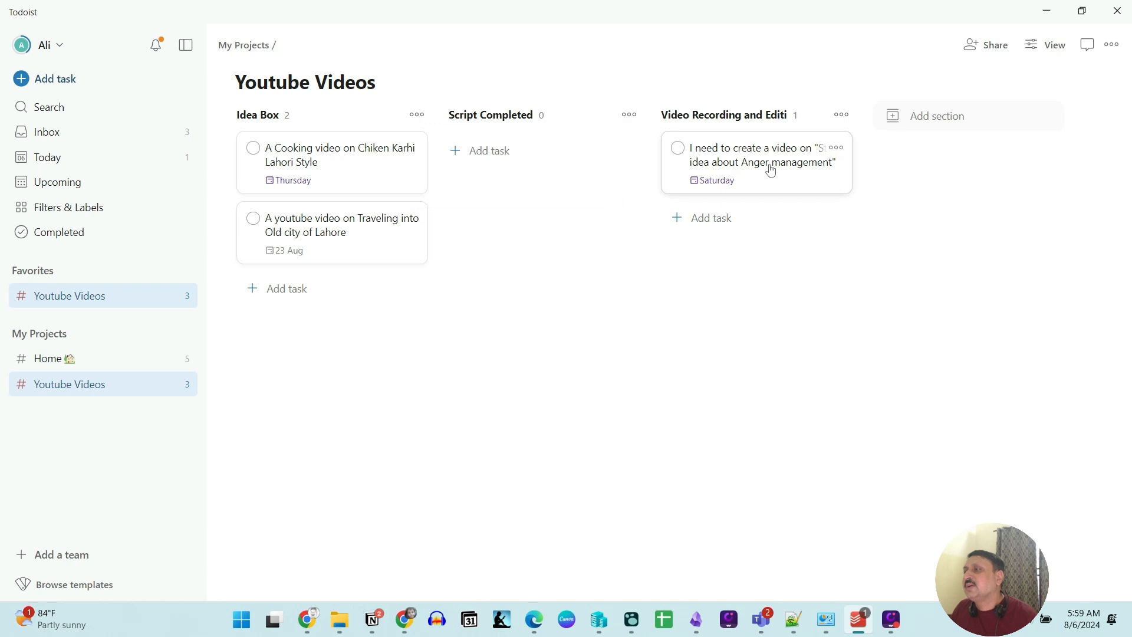
- Move the Old city of Lahore task to Script Completed and return the Anger management task to that section below it
{"action": "left_click_drag", "start_coordinate": [283, 247], "coordinate": [512, 171]}
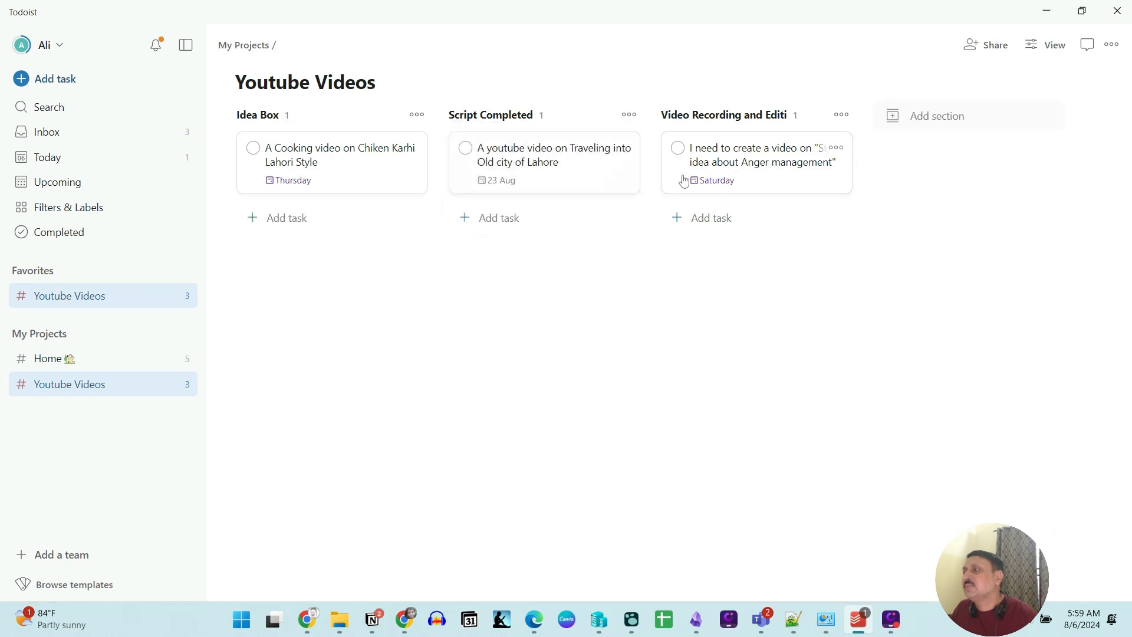
{"action": "left_click_drag", "start_coordinate": [684, 181], "coordinate": [525, 236]}
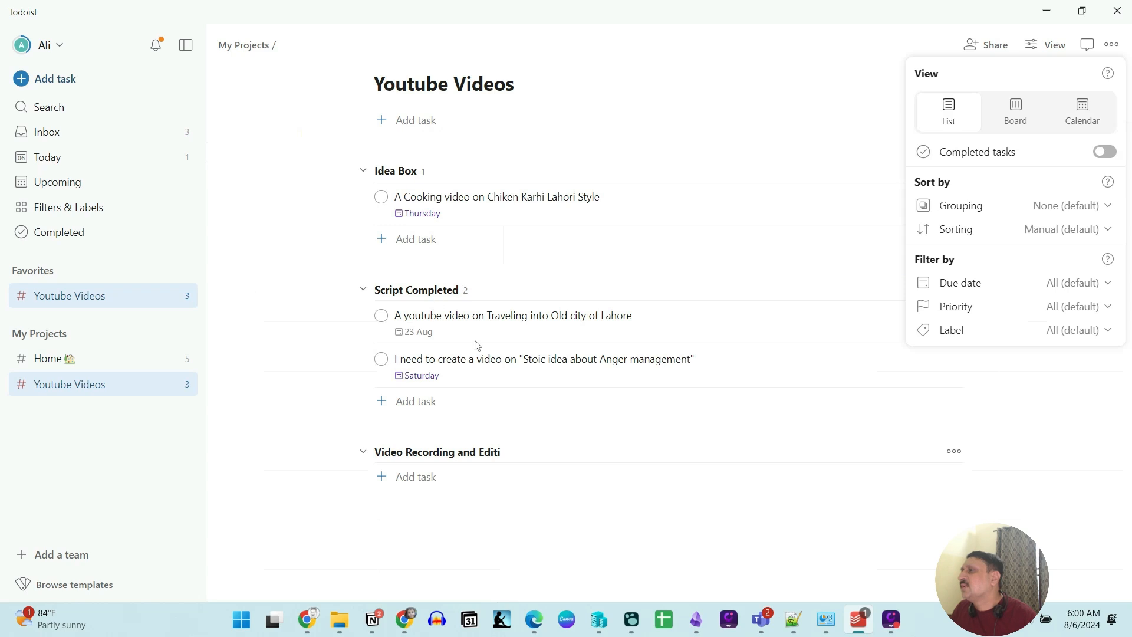
- With the project in List layout, move the Old city of Lahore task into the Video Recording and Editi section
{"action": "left_click", "coordinate": [476, 342]}
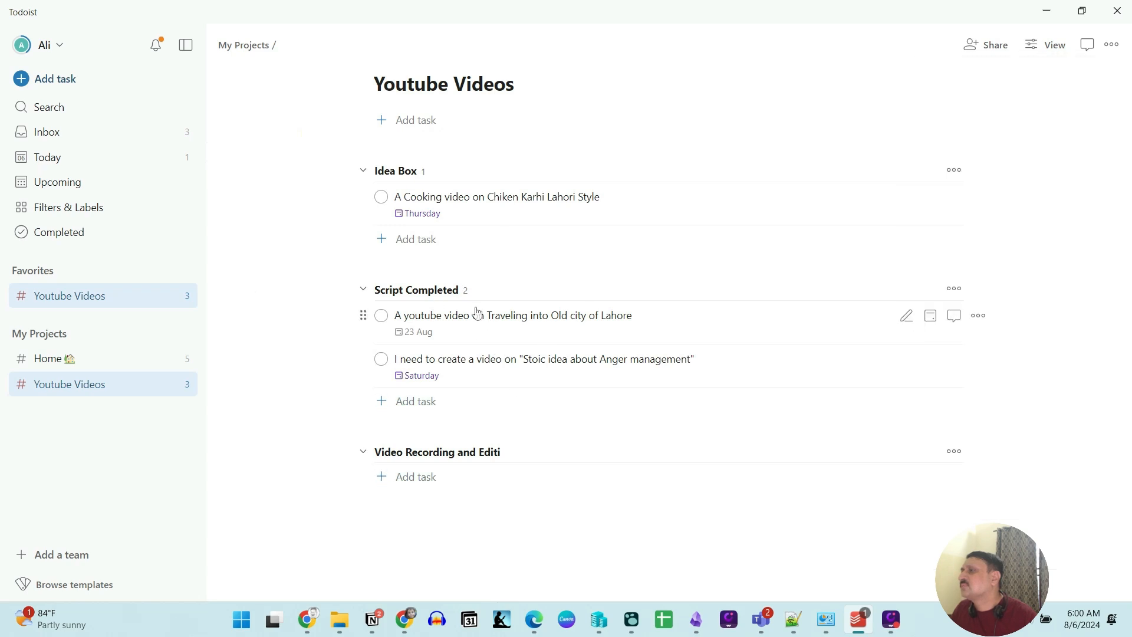
{"action": "left_click_drag", "start_coordinate": [499, 326], "coordinate": [513, 461]}
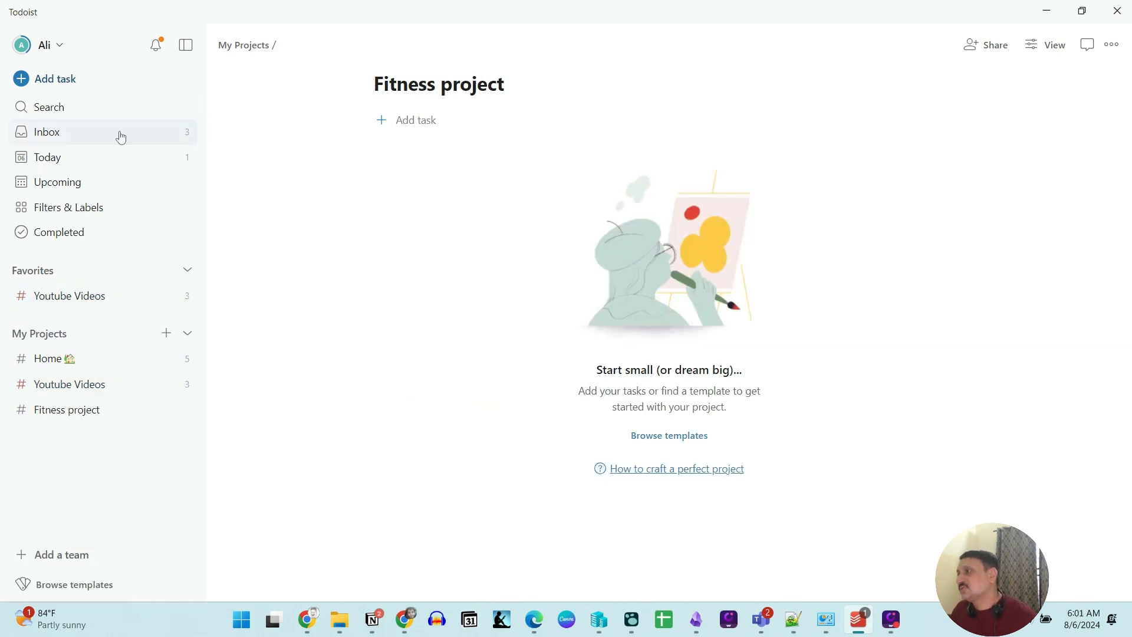
- Create a new project named "Next Action" in My Projects
{"action": "left_click", "coordinate": [167, 332]}
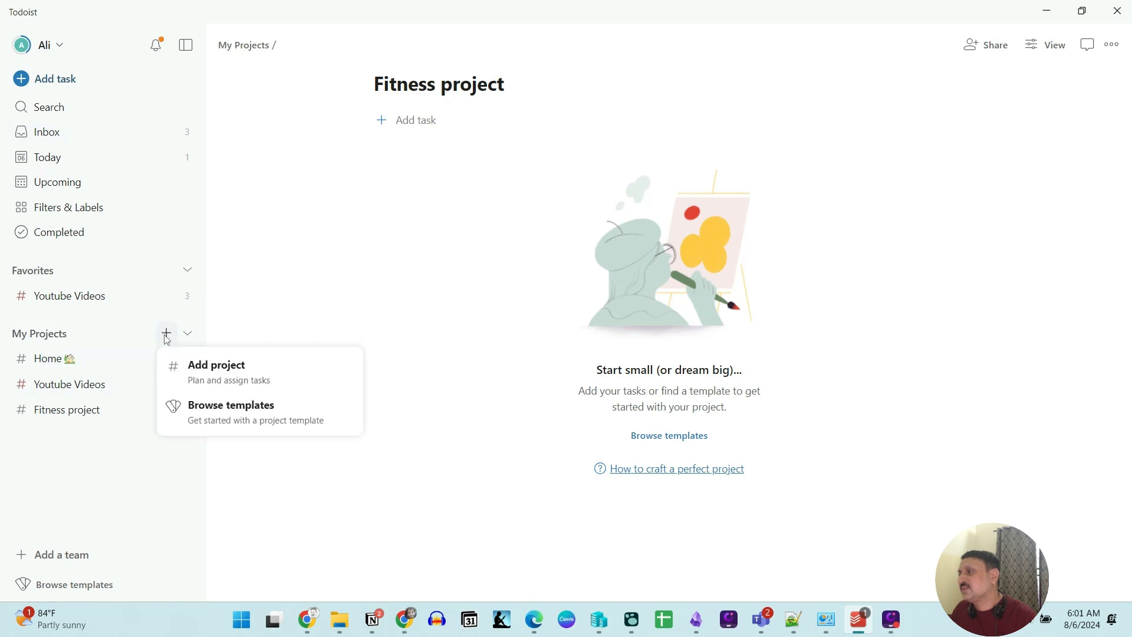
{"action": "left_click", "coordinate": [247, 364]}
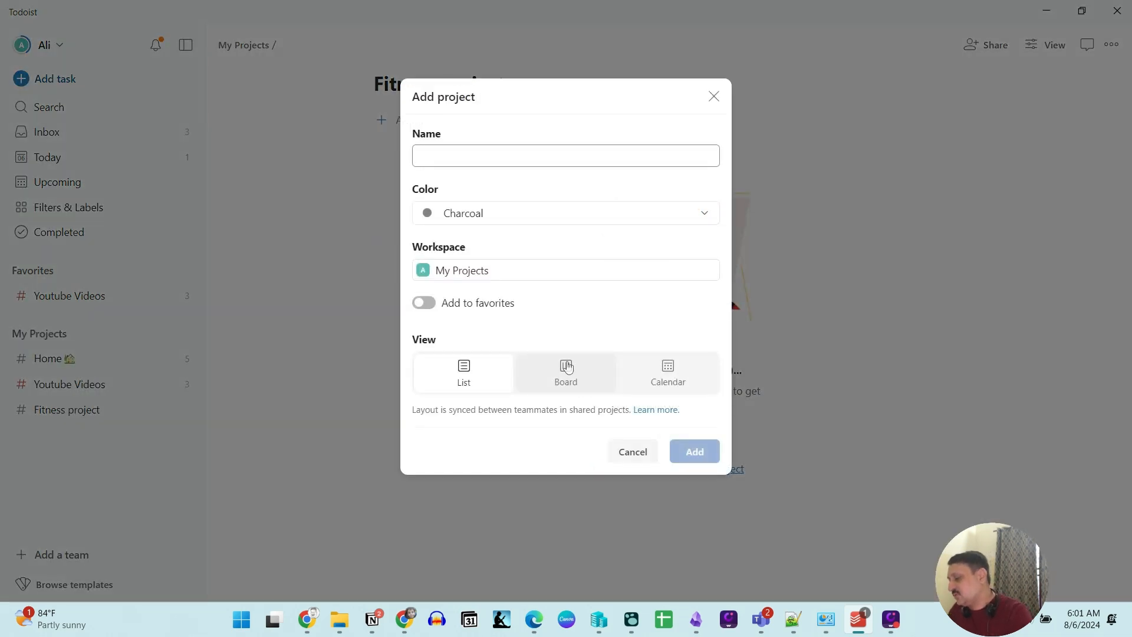
{"action": "type", "text": "Next Ac"}
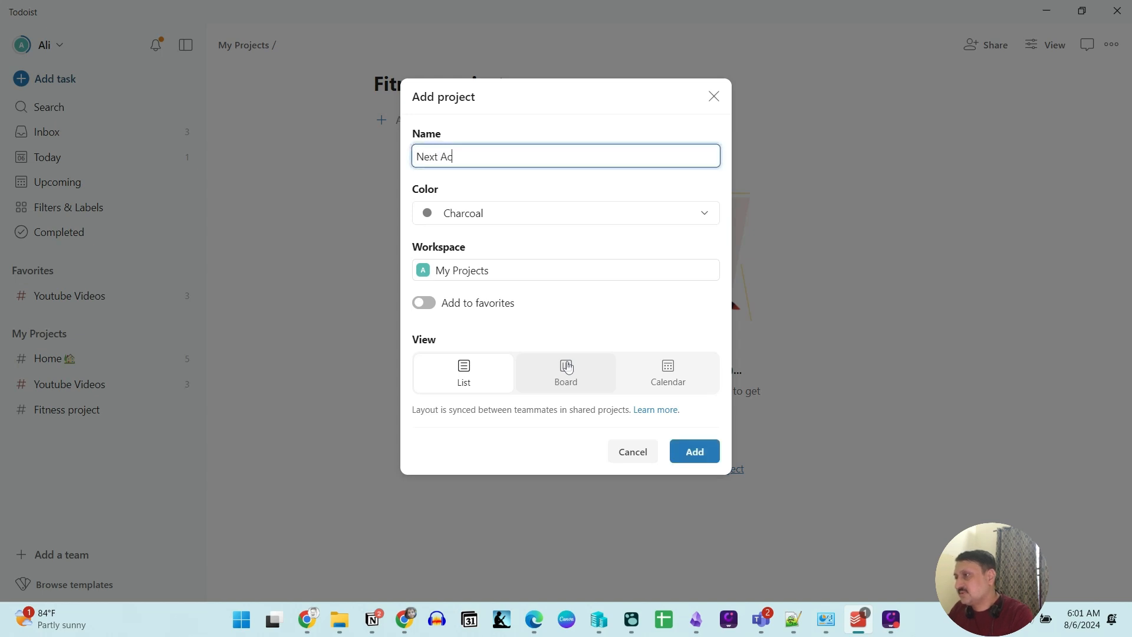
{"action": "type", "text": "tion"}
{"action": "left_click", "coordinate": [701, 452]}
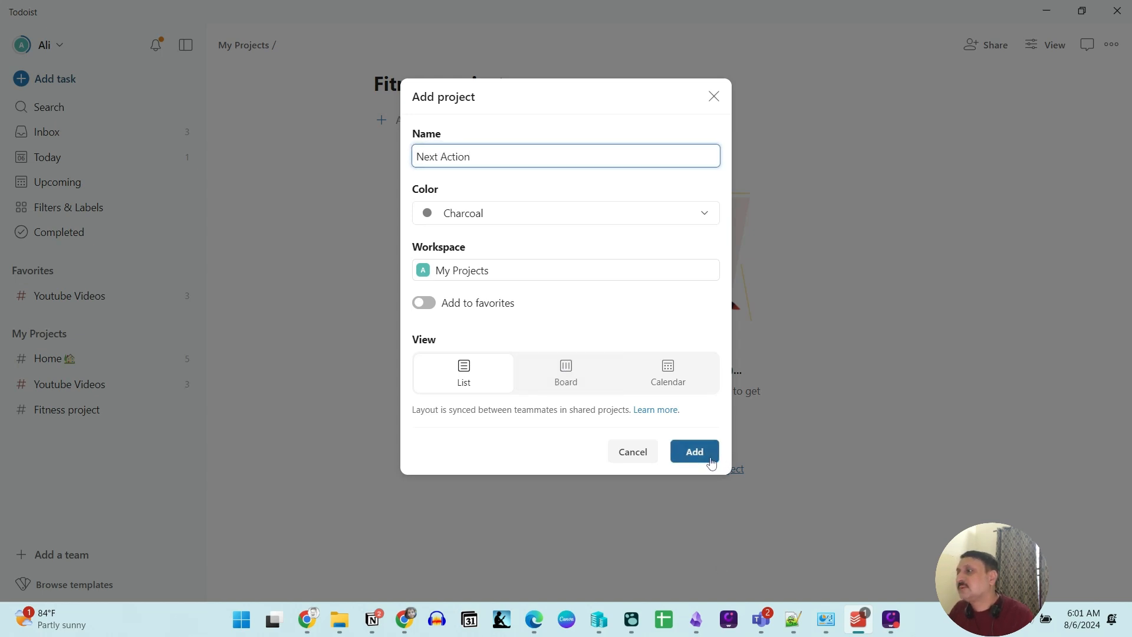
- Create another project named "May be Some Day" in My Projects
{"action": "left_click", "coordinate": [167, 332]}
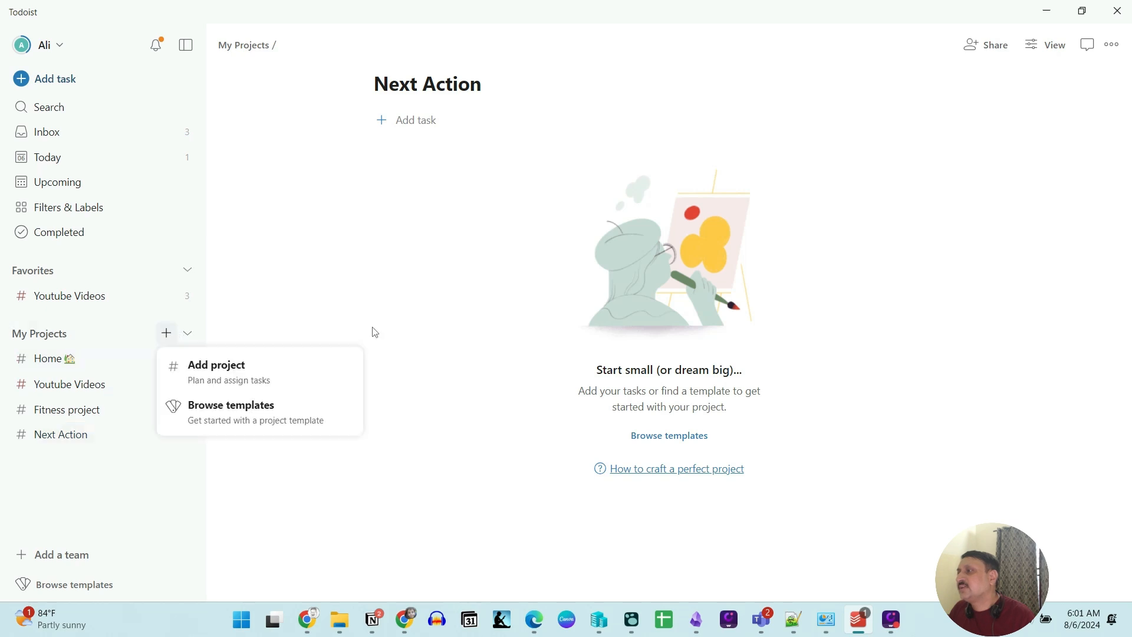
{"action": "left_click", "coordinate": [232, 372]}
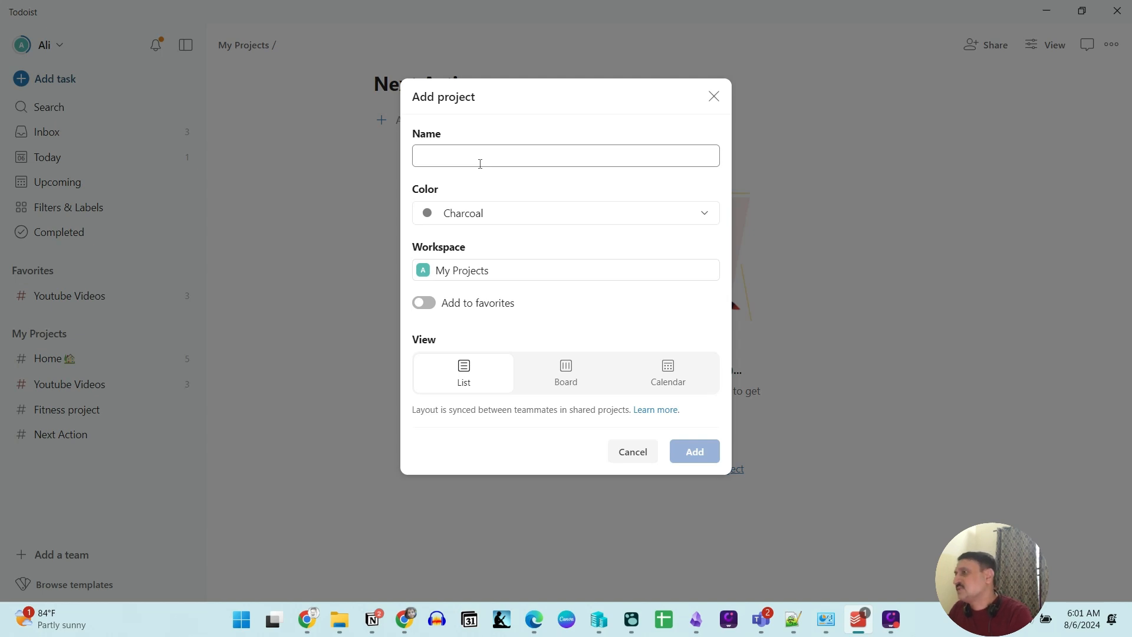
{"action": "type", "text": "May be Some Day"}
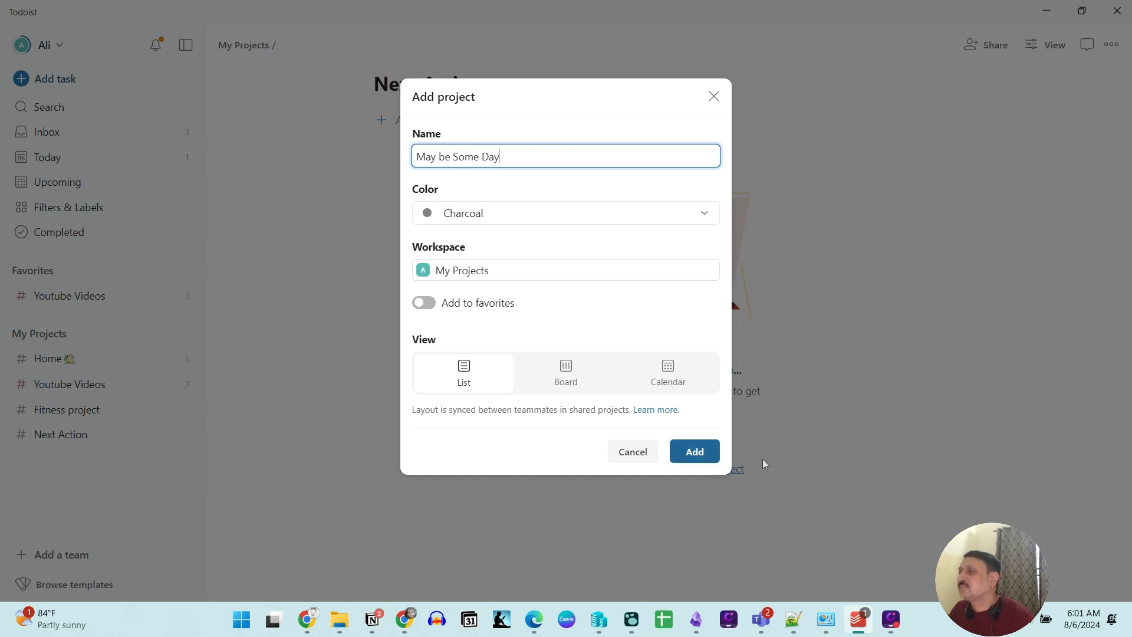
{"action": "left_click", "coordinate": [696, 454]}
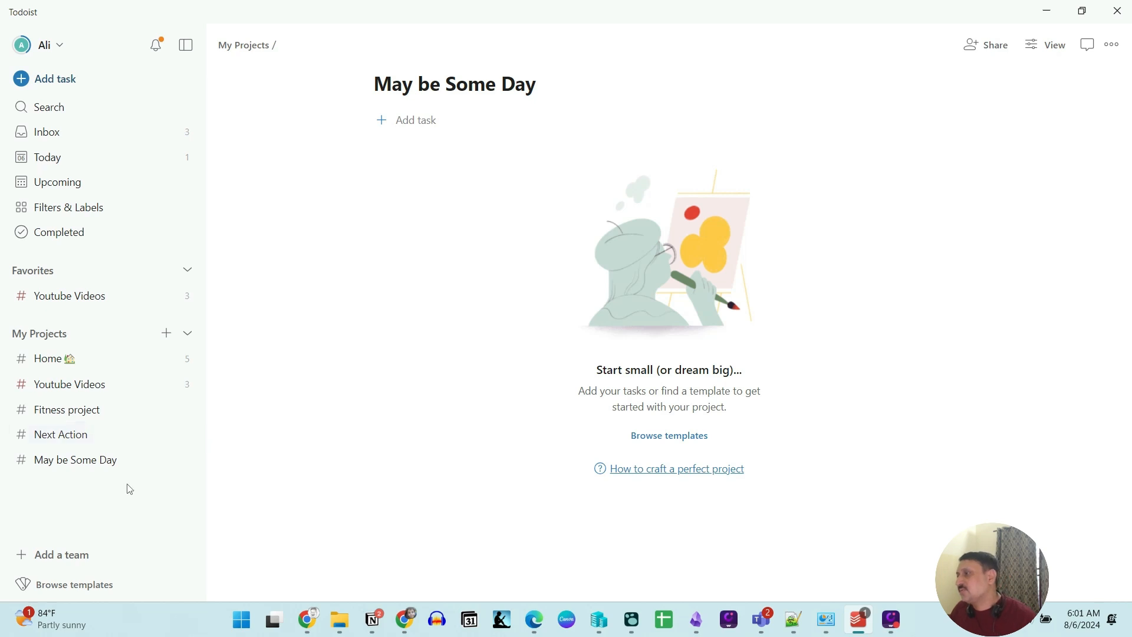
- Add a task named "Create a video on How to use Project in Todoist" to the Inbox
{"action": "left_click", "coordinate": [59, 137]}
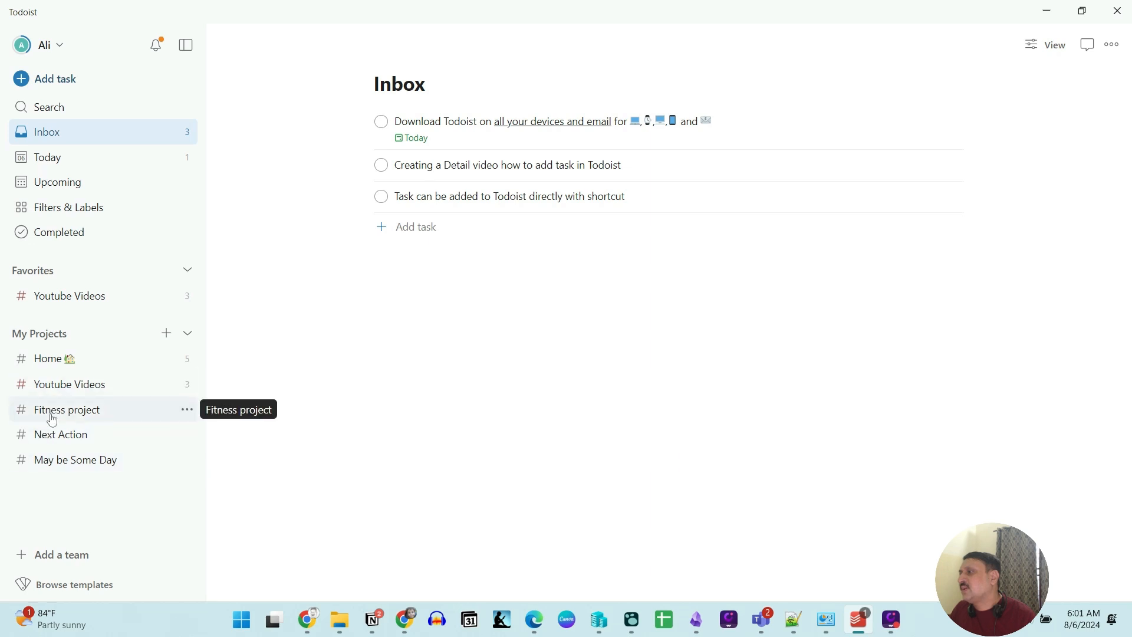
{"action": "left_click", "coordinate": [421, 229]}
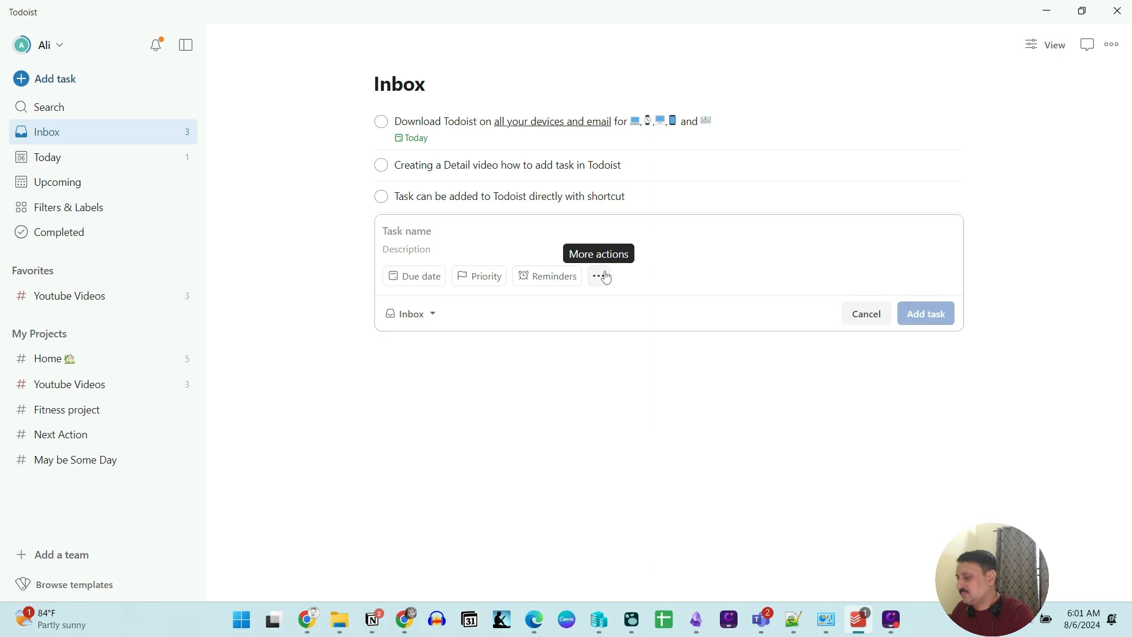
{"action": "type", "text": "Create "}
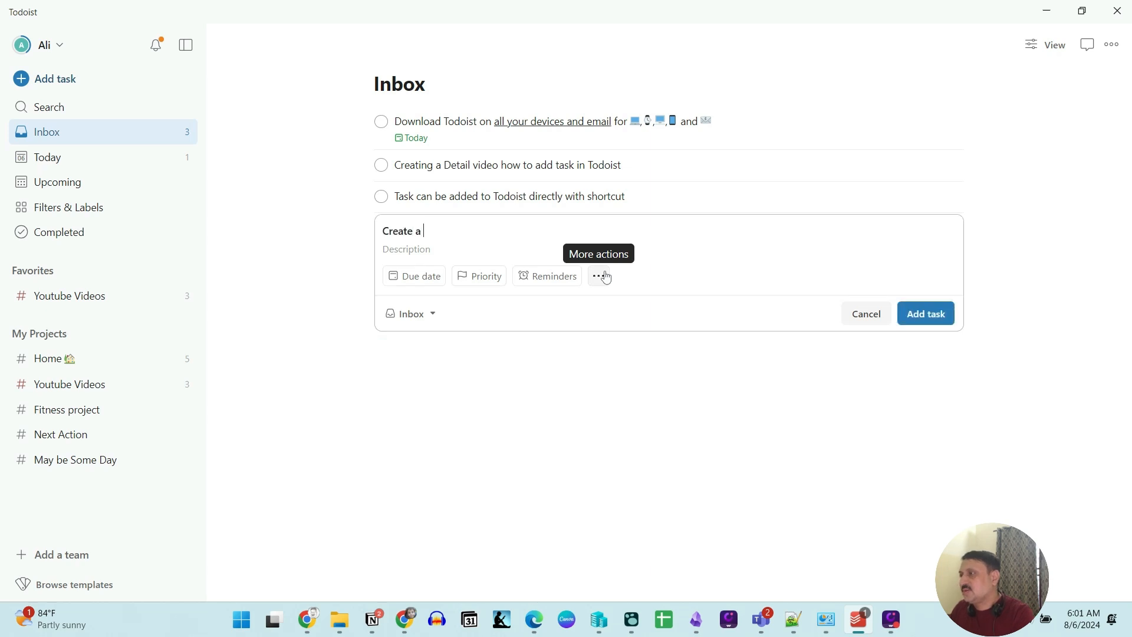
{"action": "type", "text": "a video on How to use Project in"}
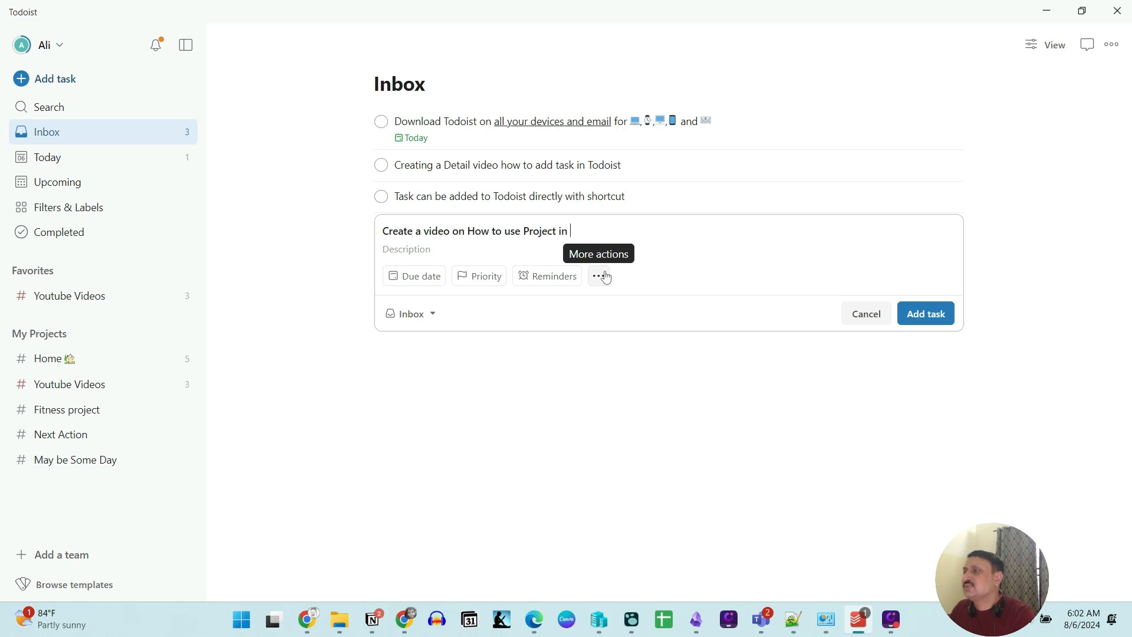
{"action": "type", "text": " Todist"}
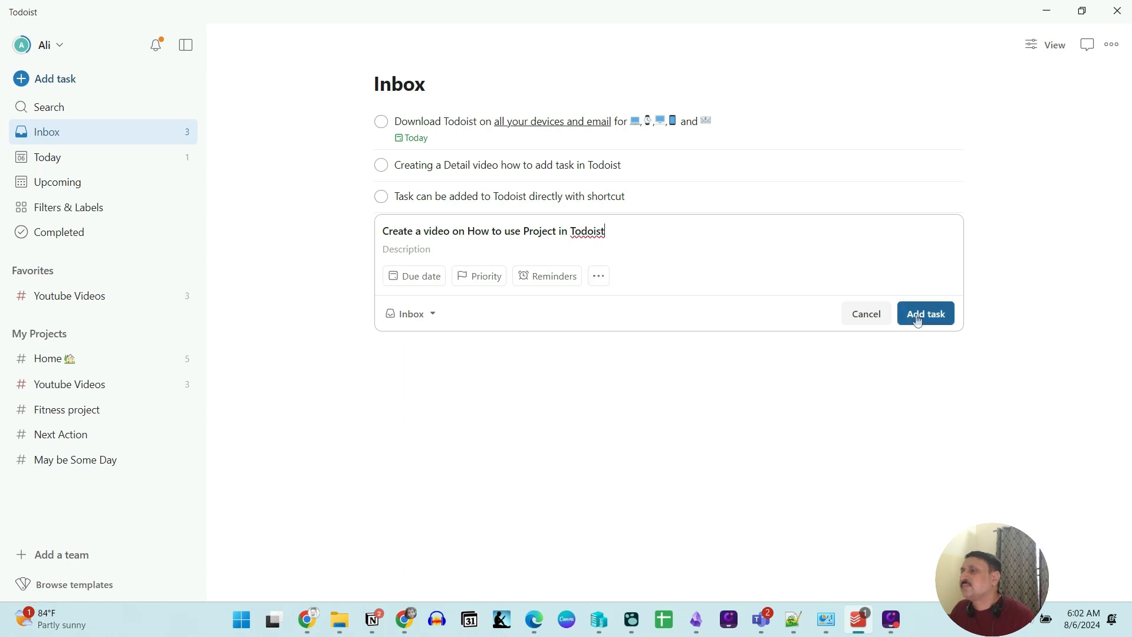
{"action": "left_click", "coordinate": [929, 316]}
{"action": "key", "text": "Escape"}
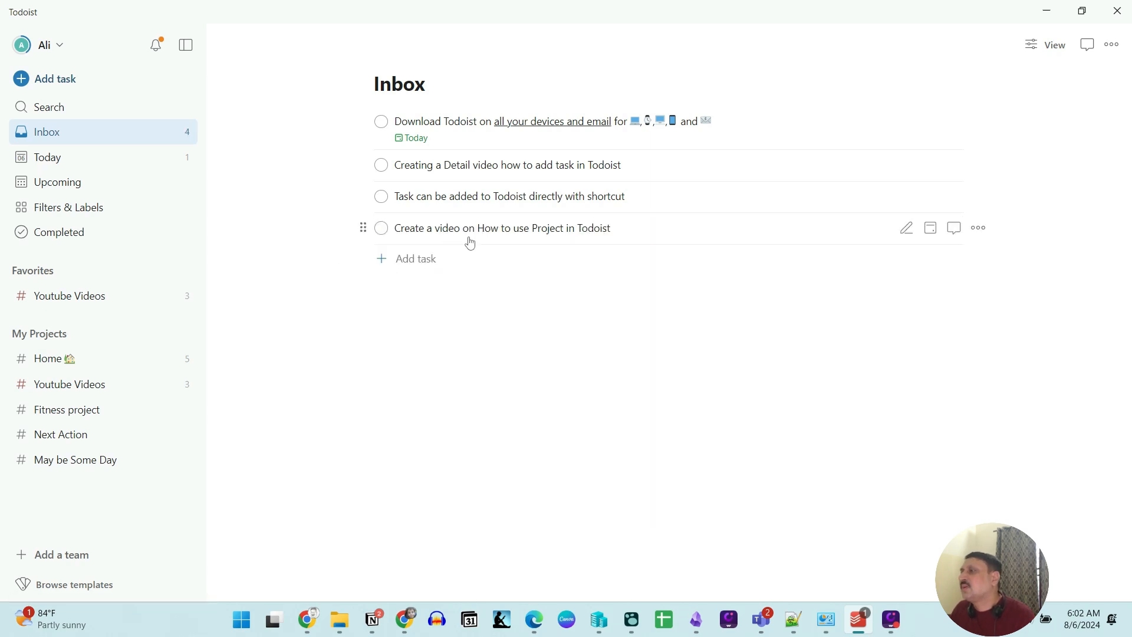
- Move the new Create a video task from the Inbox to the Idea Box section of the Youtube Videos project
{"action": "left_click", "coordinate": [470, 242]}
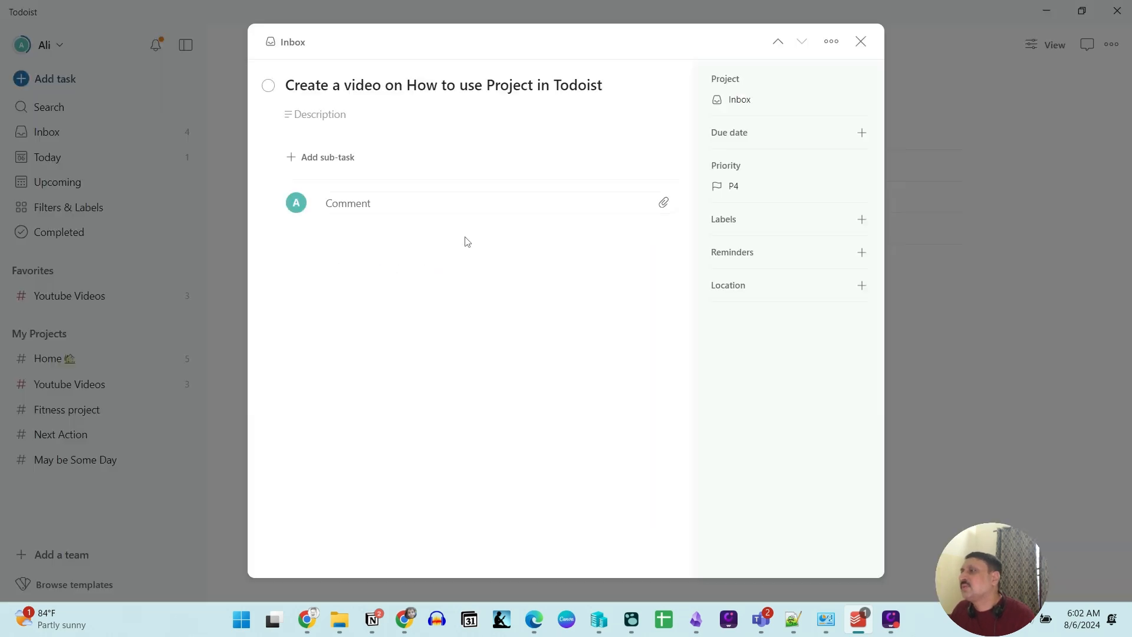
{"action": "left_click", "coordinate": [771, 102]}
{"action": "scroll", "coordinate": [784, 236], "scroll_direction": "down", "scroll_amount": 2}
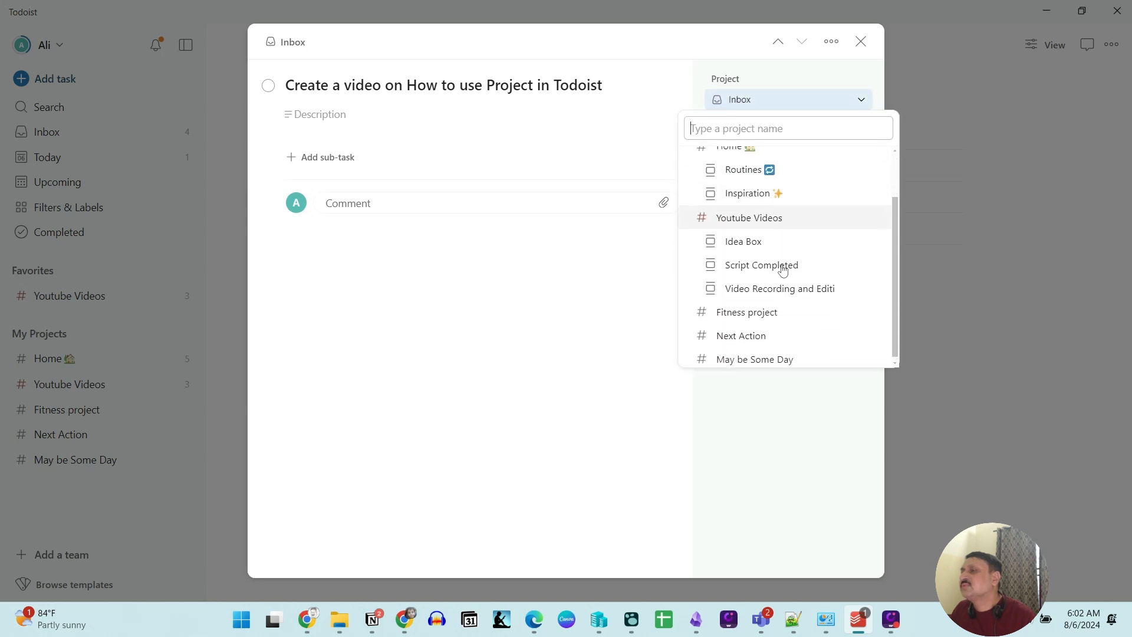
{"action": "scroll", "coordinate": [756, 337], "scroll_direction": "up", "scroll_amount": 2}
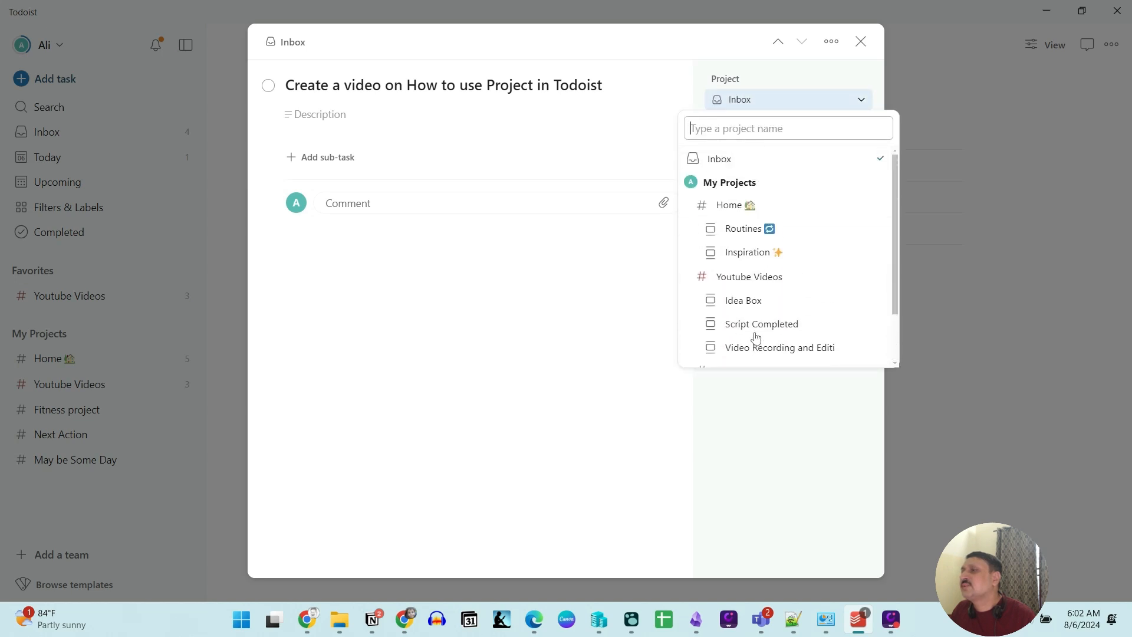
{"action": "scroll", "coordinate": [753, 289], "scroll_direction": "down", "scroll_amount": 1}
{"action": "scroll", "coordinate": [753, 289], "scroll_direction": "down", "scroll_amount": 1}
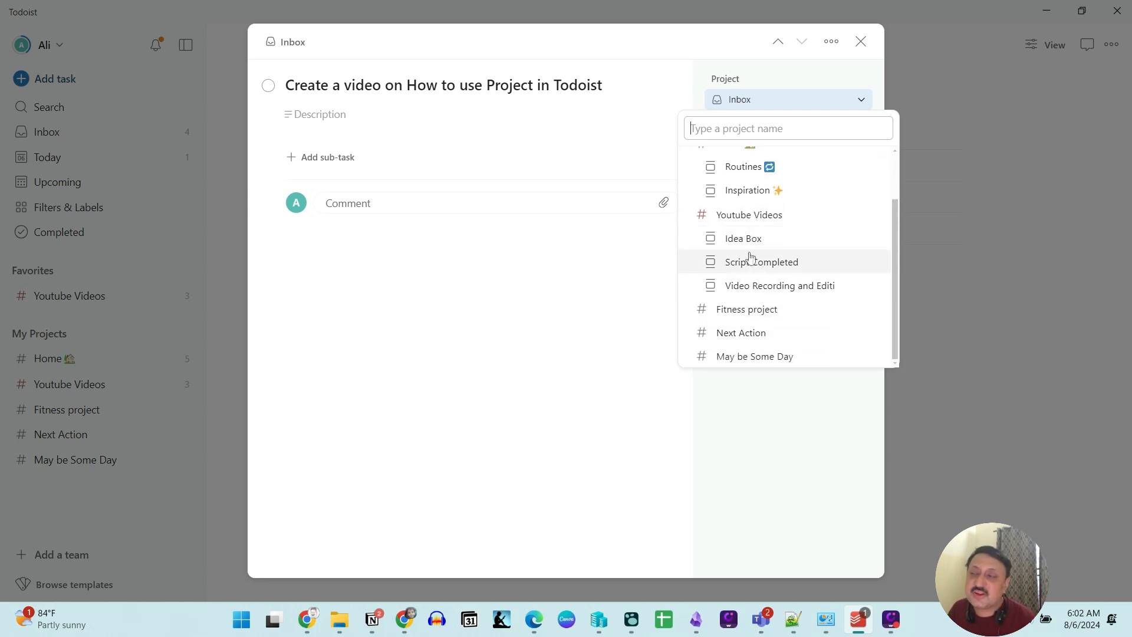
{"action": "left_click", "coordinate": [997, 288]}
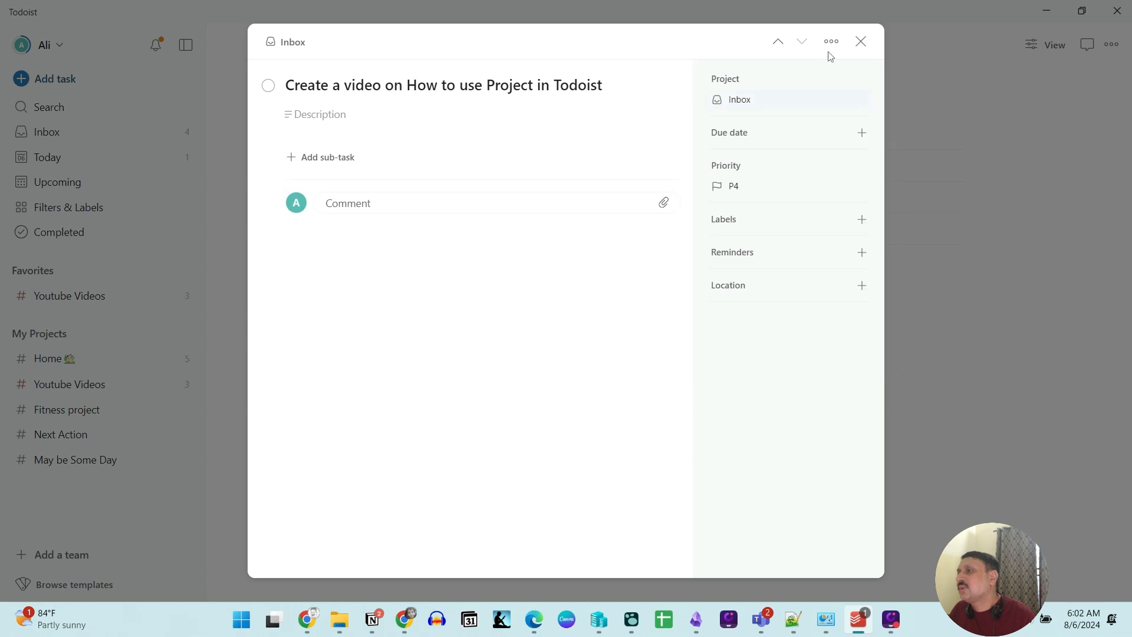
{"action": "left_click", "coordinate": [764, 102]}
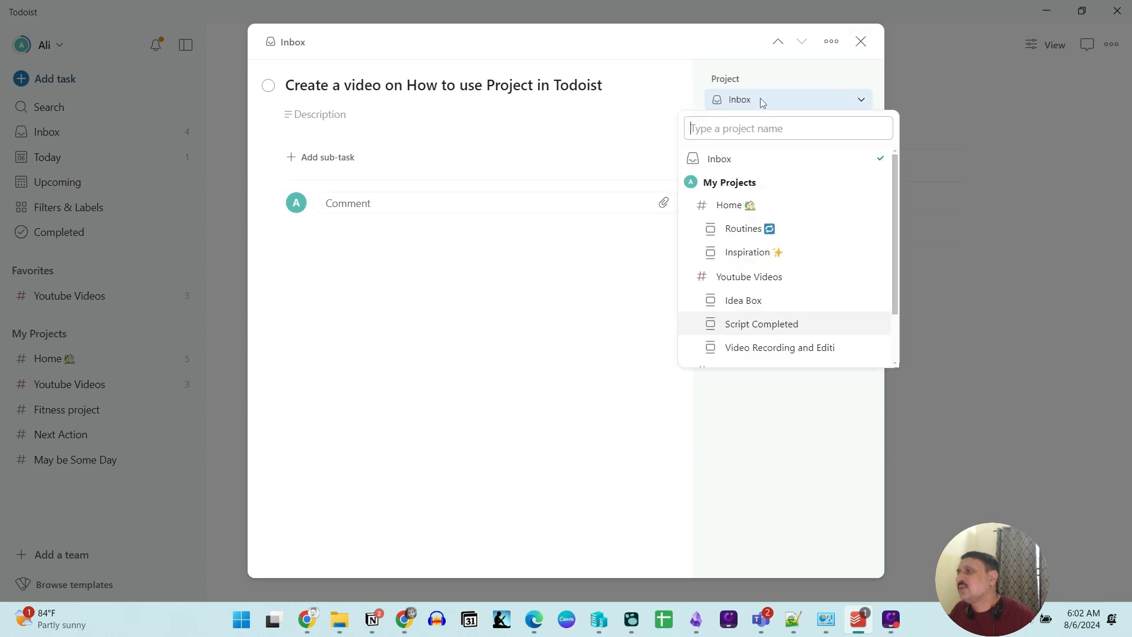
{"action": "left_click", "coordinate": [753, 312]}
{"action": "left_click", "coordinate": [947, 315]}
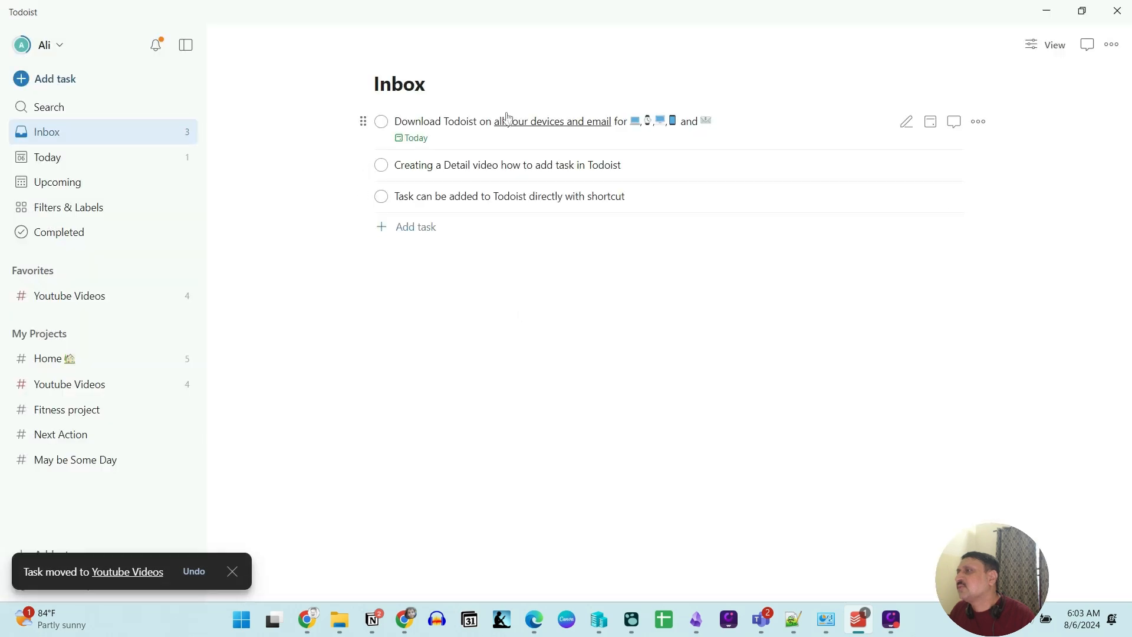
- Return the Create a video task from Youtube Videos to the Inbox and from there move it into the Next Action project
{"action": "left_click", "coordinate": [64, 389]}
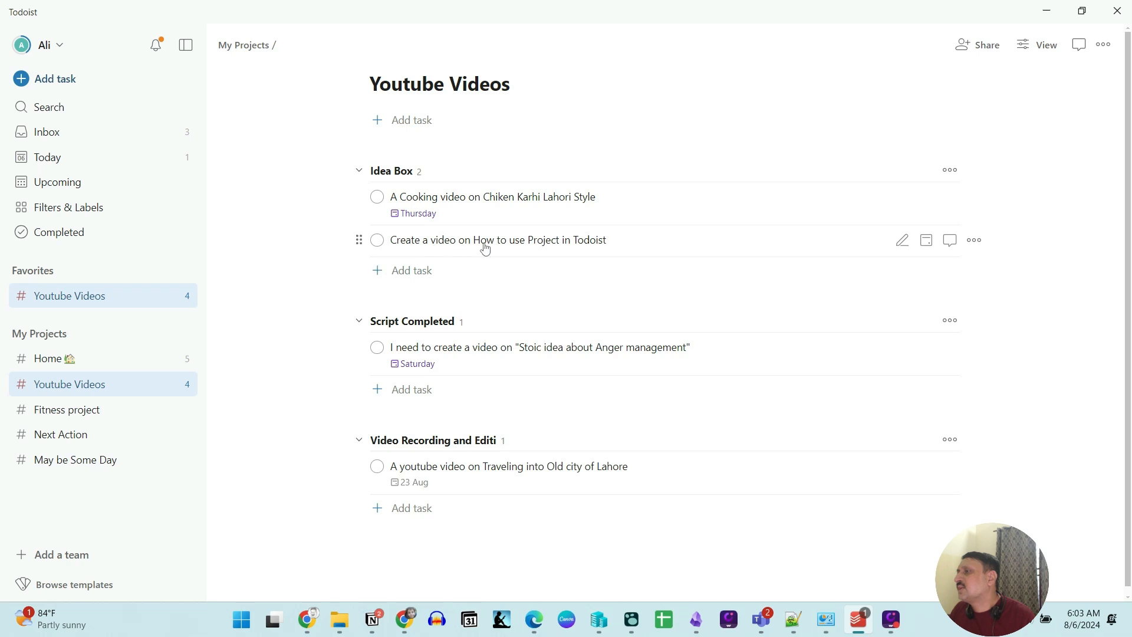
{"action": "left_click_drag", "start_coordinate": [598, 245], "coordinate": [213, 132]}
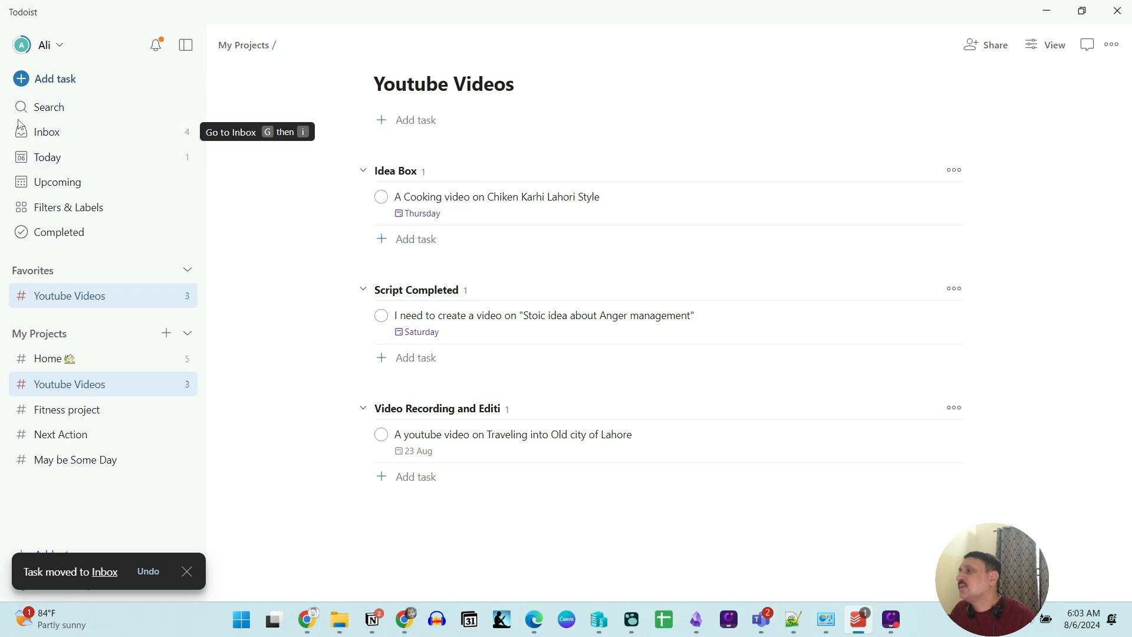
{"action": "left_click", "coordinate": [60, 137]}
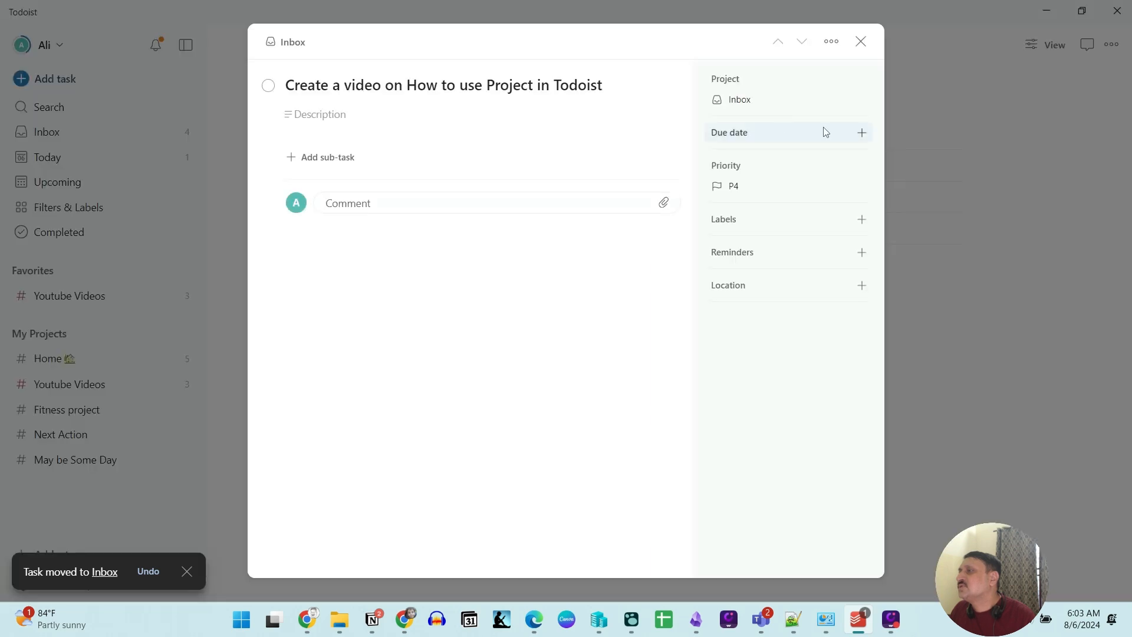
{"action": "left_click", "coordinate": [859, 42]}
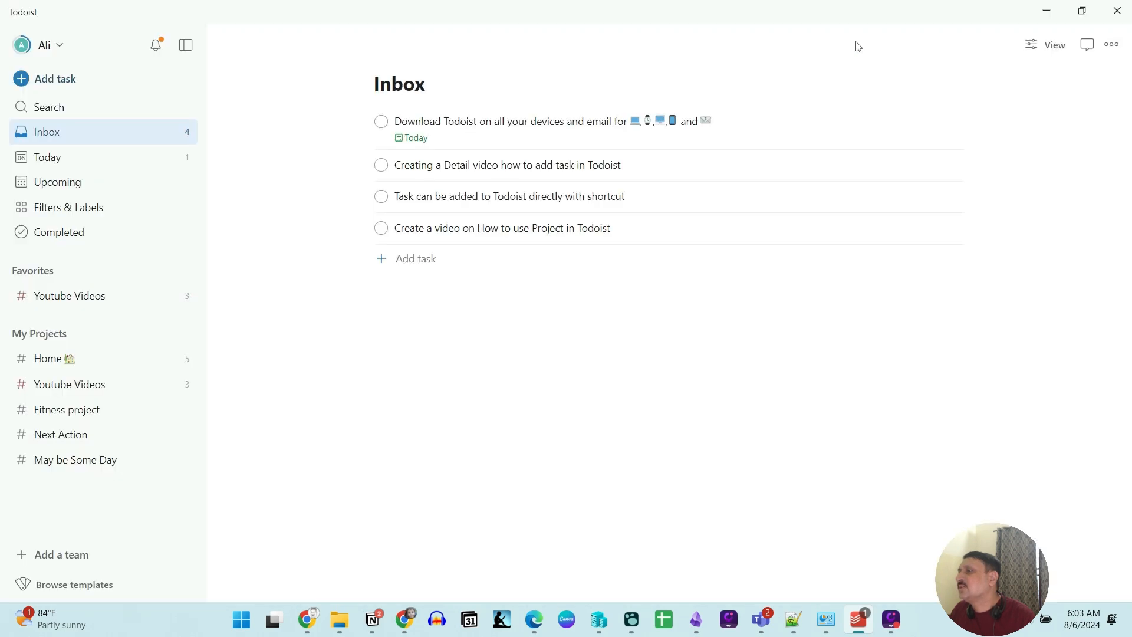
{"action": "left_click_drag", "start_coordinate": [490, 233], "coordinate": [187, 434]}
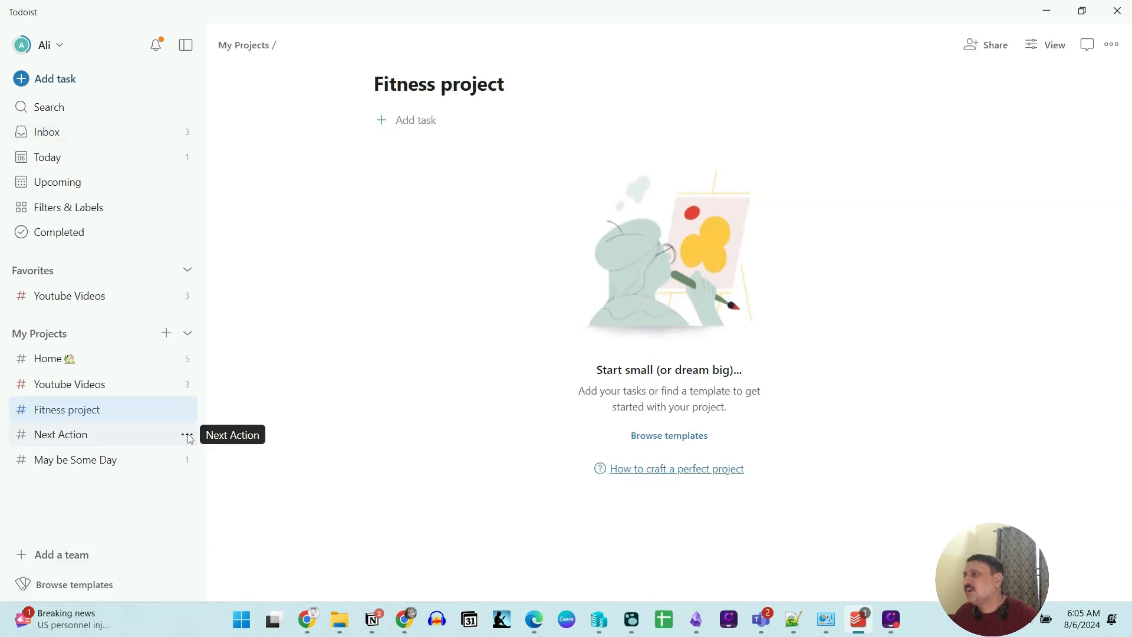
- Check the sharing options of the Next Action project and the calendar feed subscription options of the Fitness project
{"action": "left_click", "coordinate": [189, 409]}
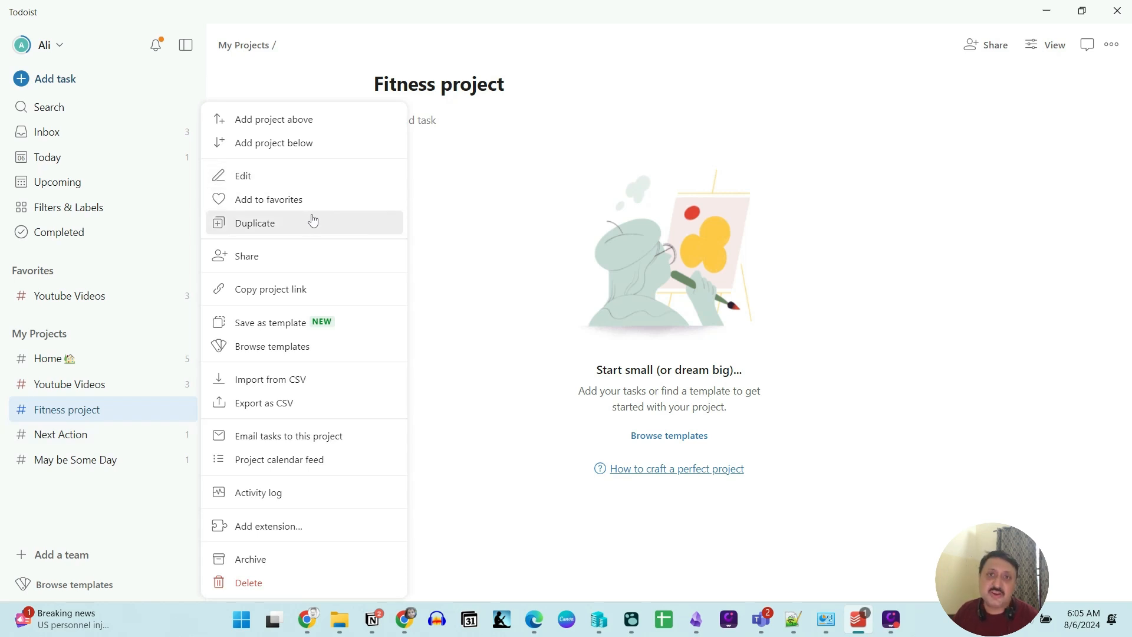
{"action": "left_click", "coordinate": [283, 269]}
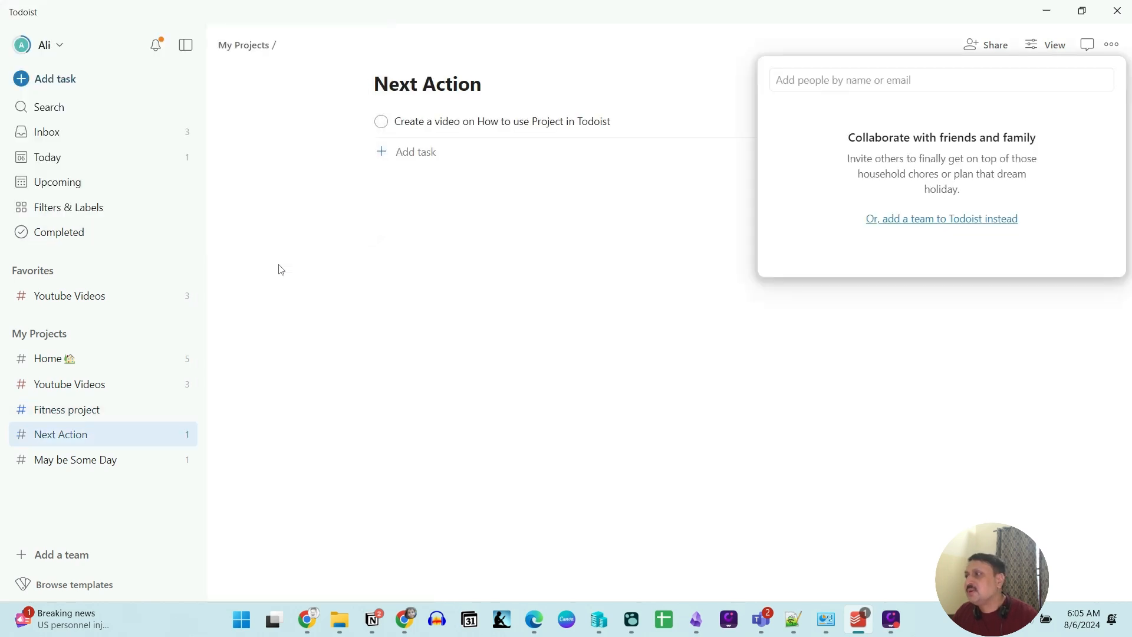
{"action": "left_click", "coordinate": [749, 380]}
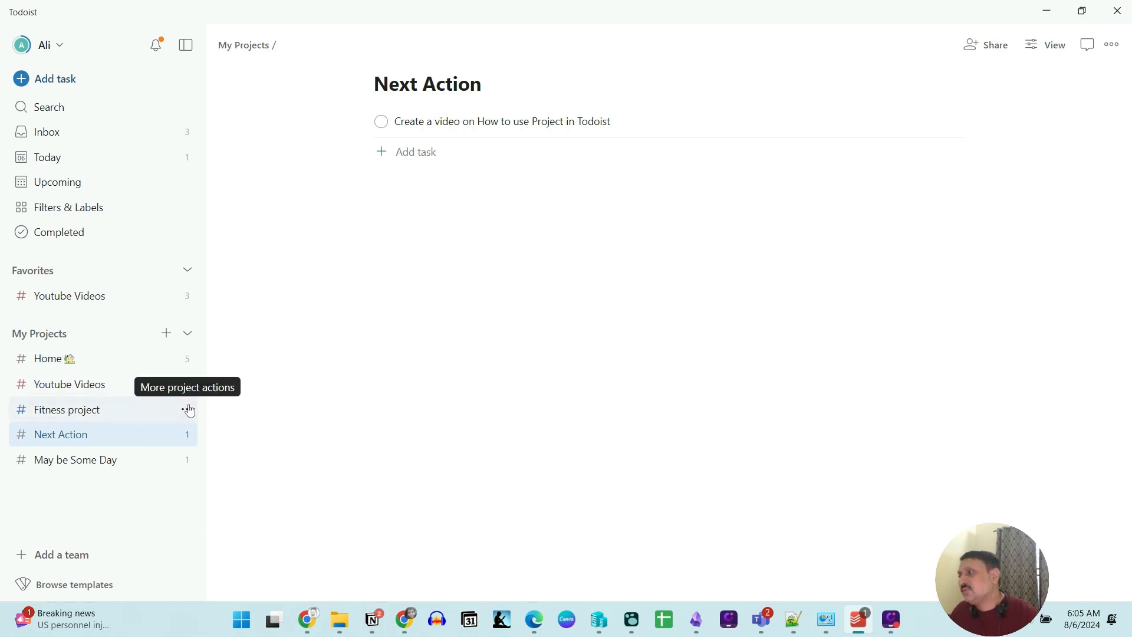
{"action": "left_click", "coordinate": [187, 410]}
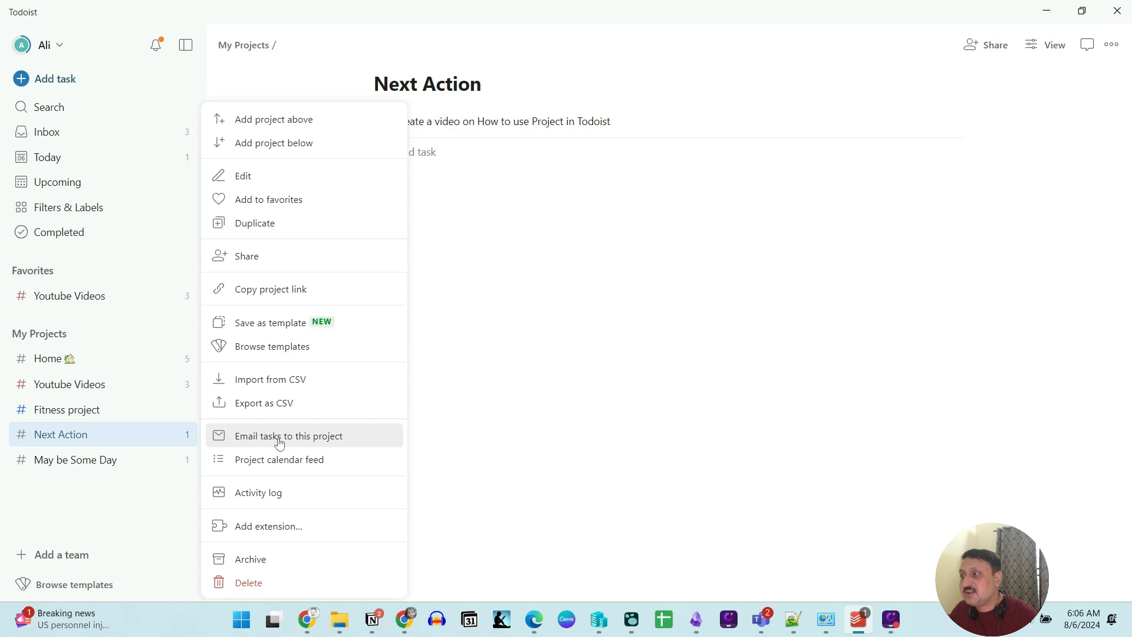
{"action": "left_click", "coordinate": [296, 467]}
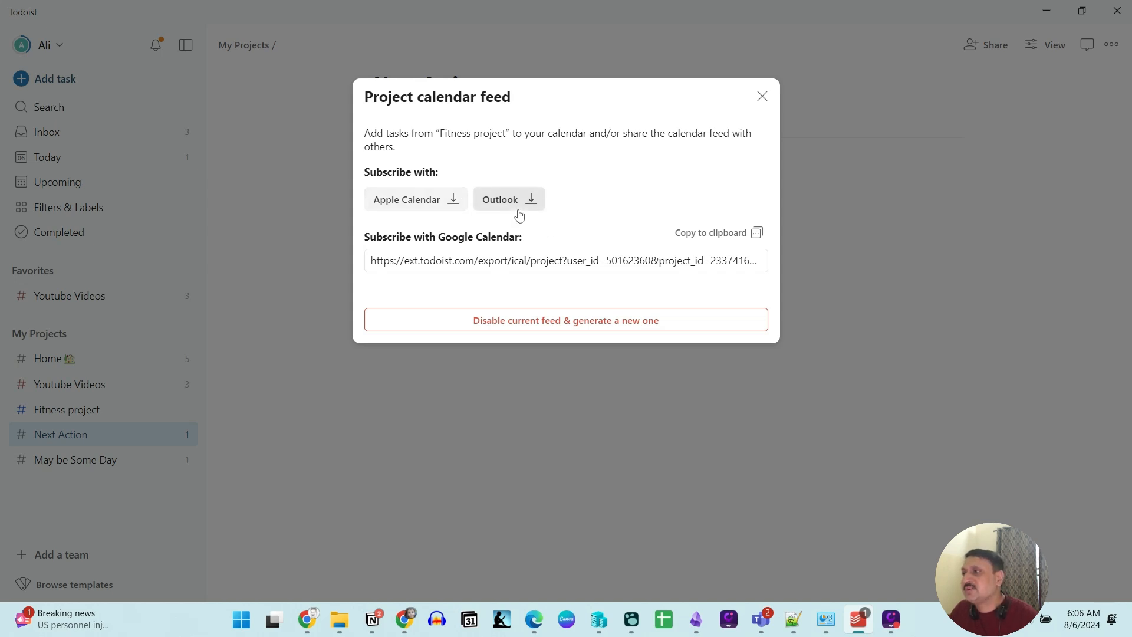
{"action": "left_click", "coordinate": [763, 97]}
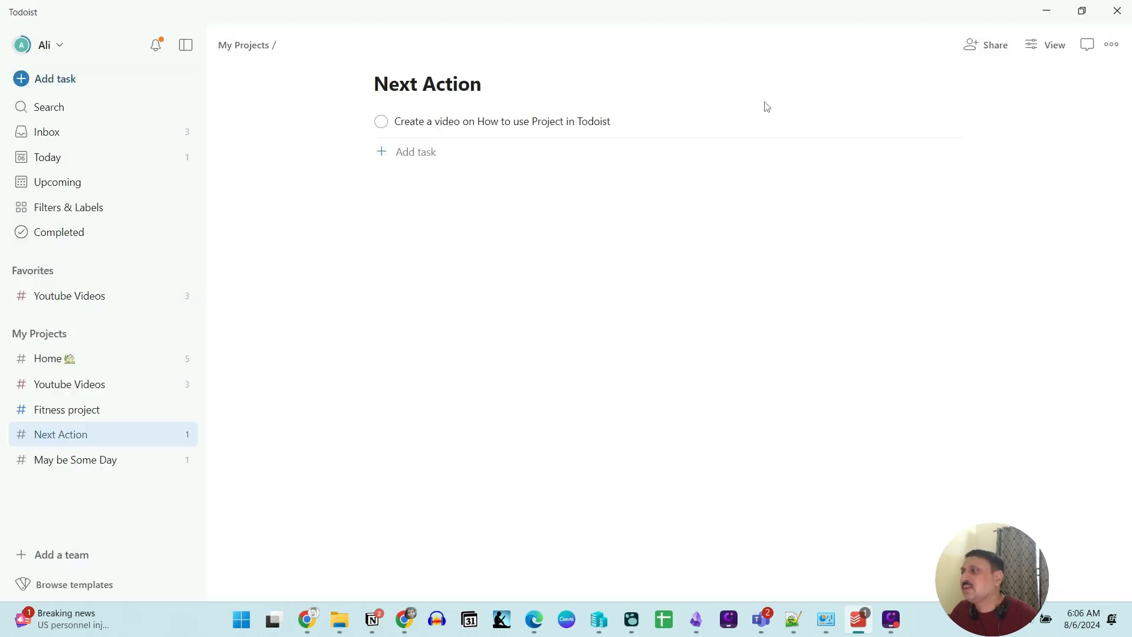
- Review the activity log of the Youtube Videos project and close it
{"action": "left_click", "coordinate": [101, 391]}
{"action": "left_click", "coordinate": [187, 385]}
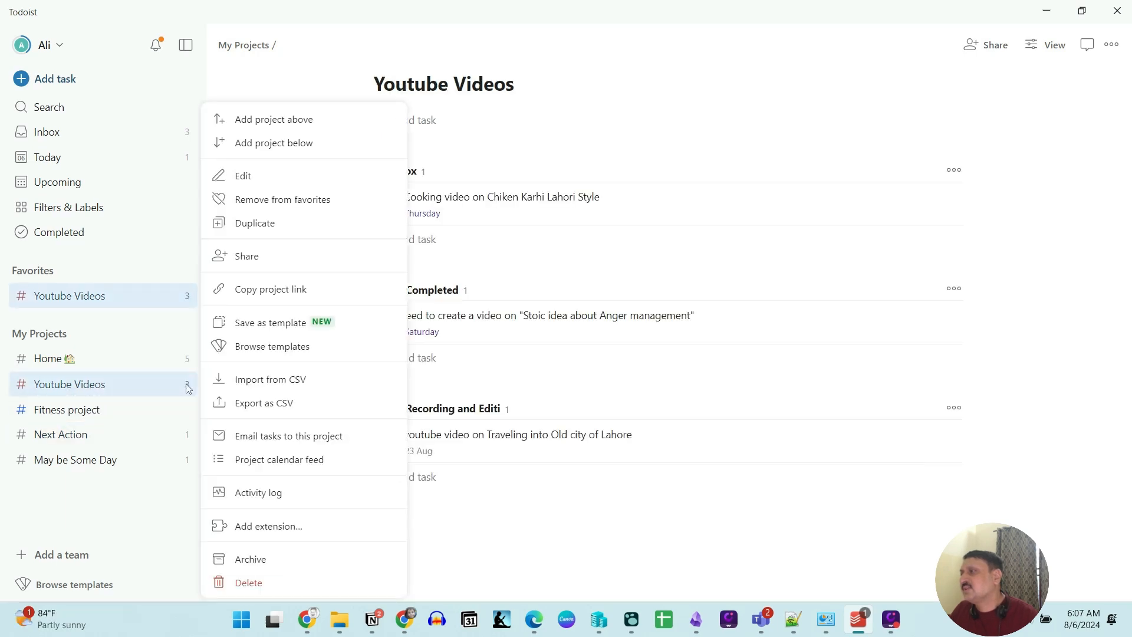
{"action": "left_click", "coordinate": [302, 497]}
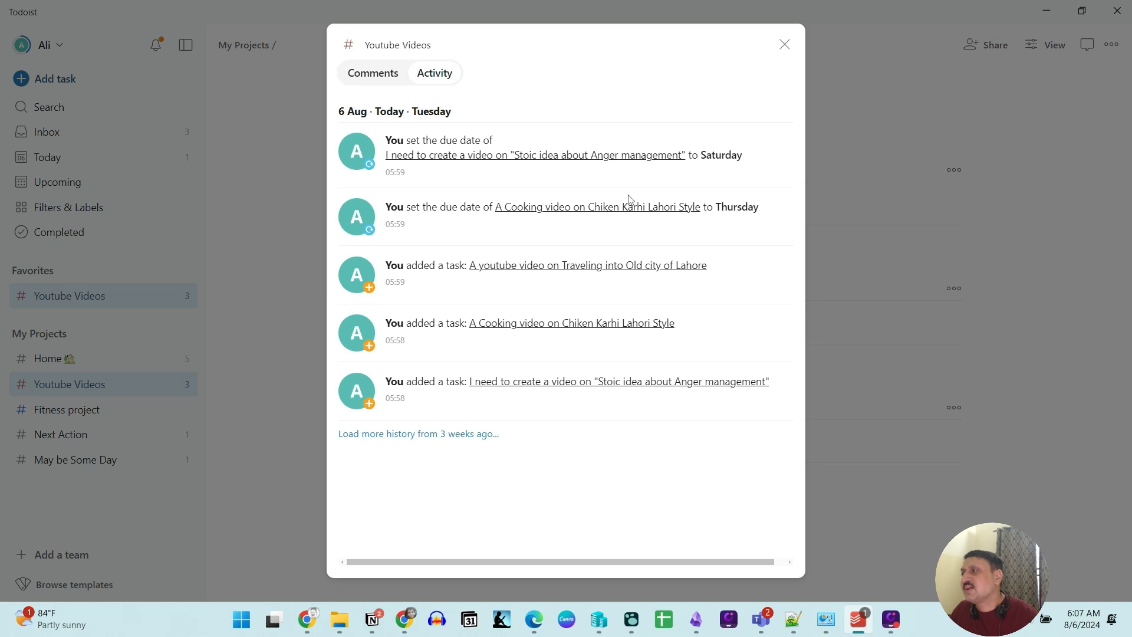
{"action": "left_click", "coordinate": [785, 46]}
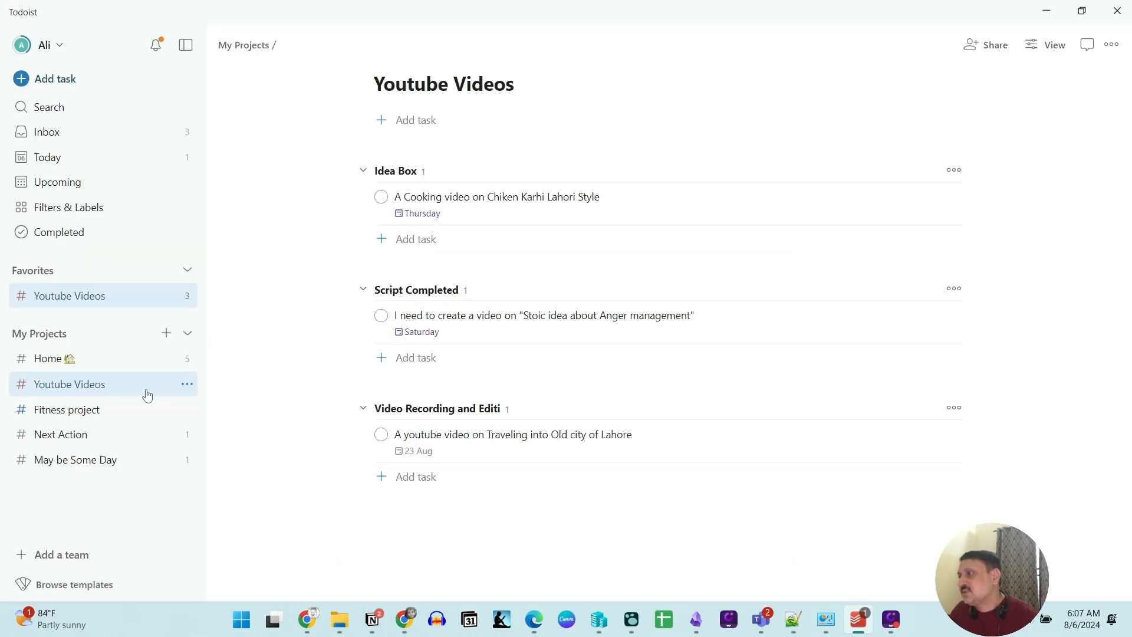
- Remove the Youtube Videos project from the favorites
{"action": "left_click", "coordinate": [192, 388]}
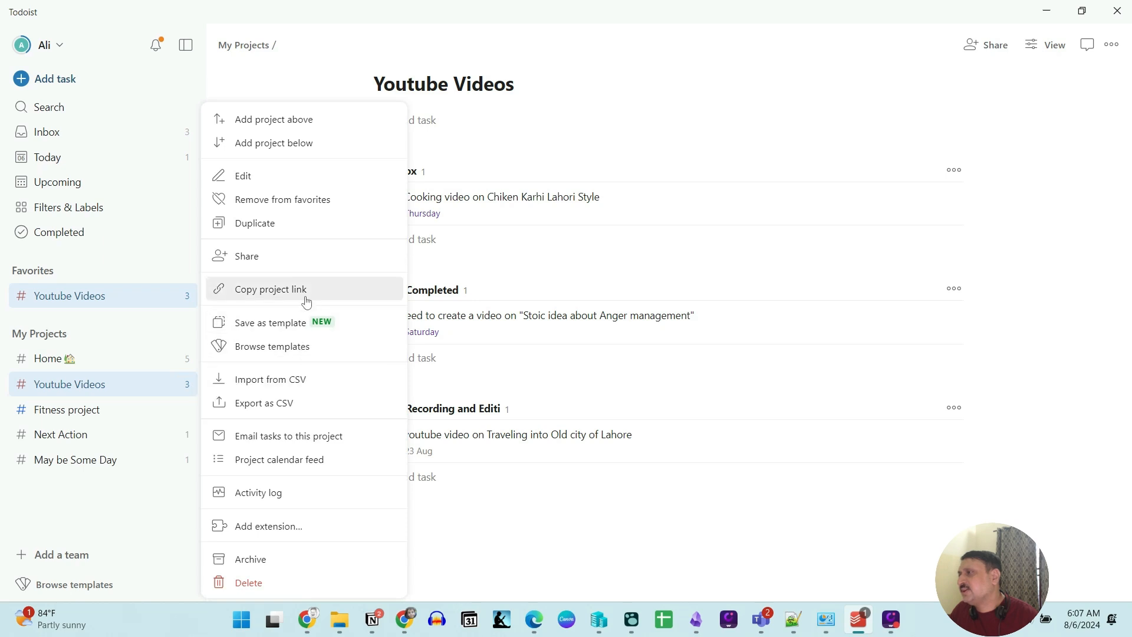
{"action": "left_click", "coordinate": [279, 205]}
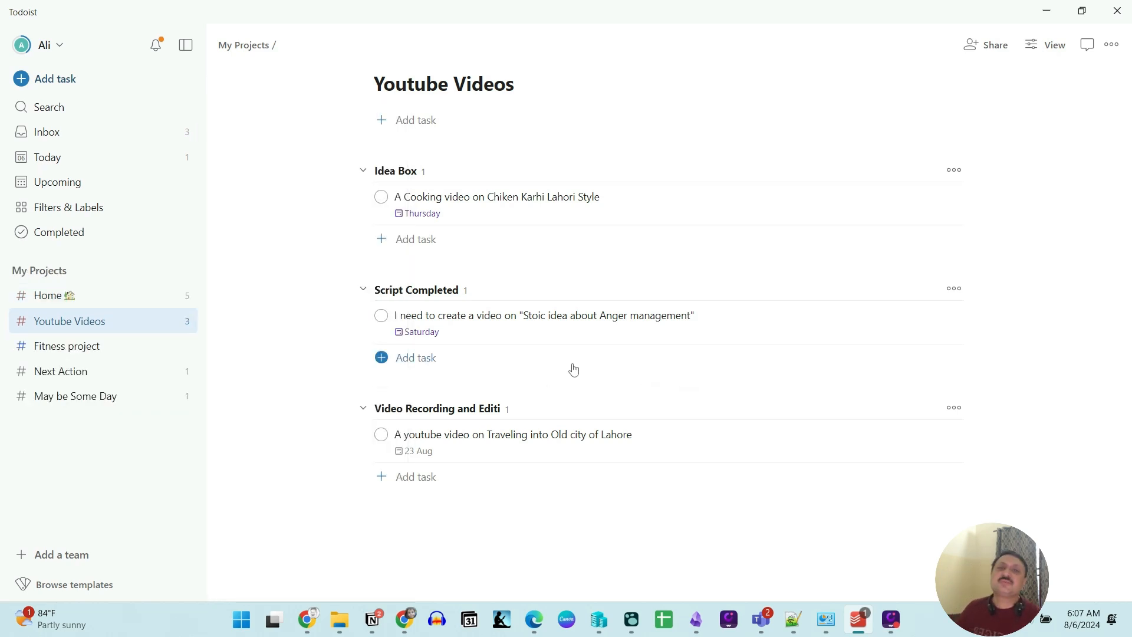
{"action": "left_click", "coordinate": [899, 626]}
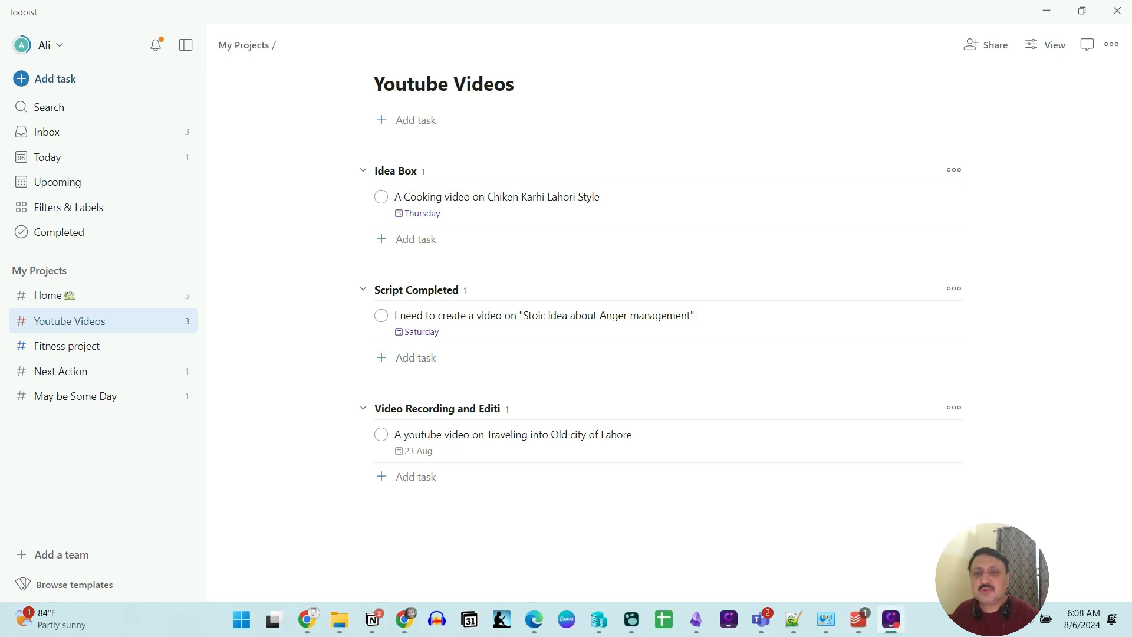